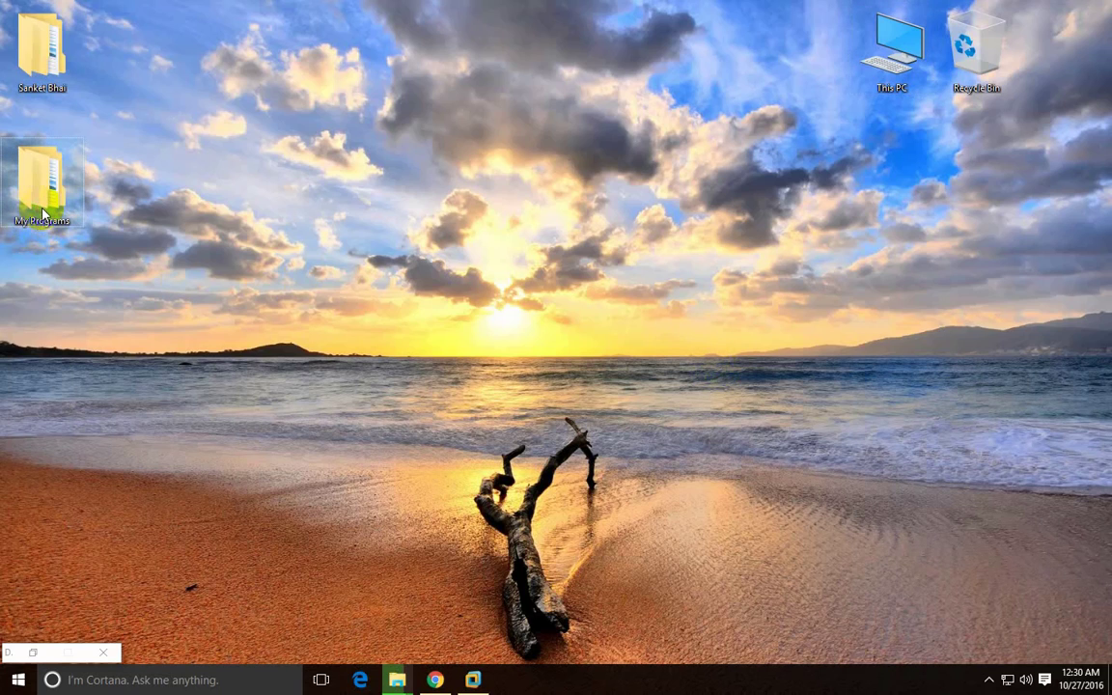
- Delete the My Programs folder from the desktop, restore it from the Recycle Bin, and put the Recycle Bin window away
key(Delete)
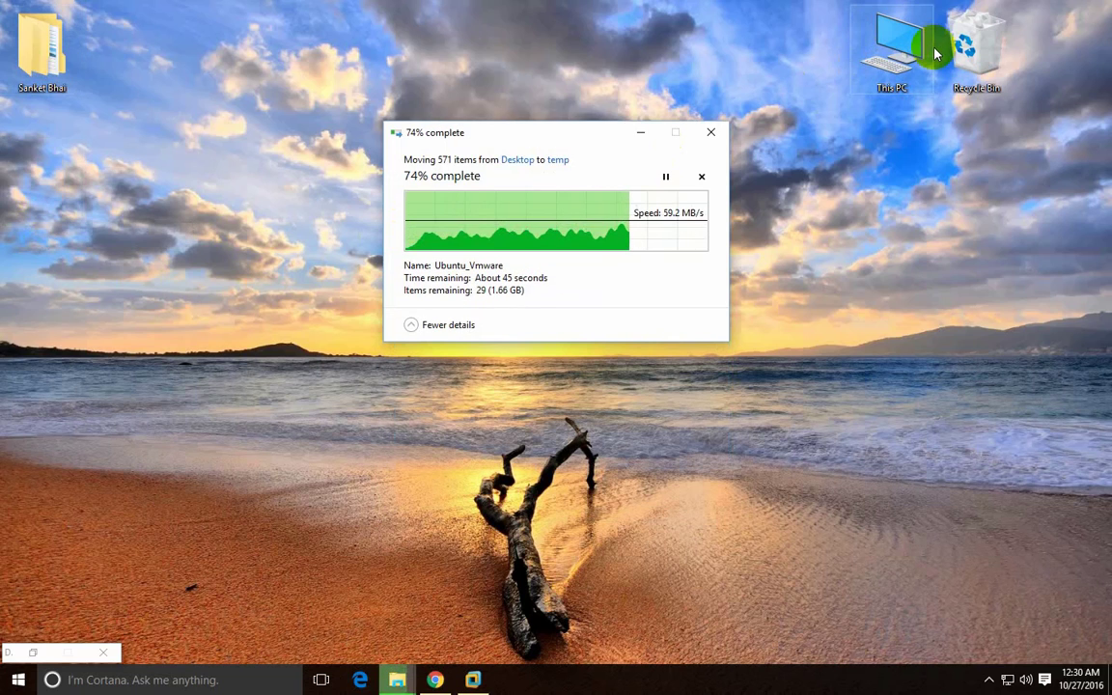
click(986, 68)
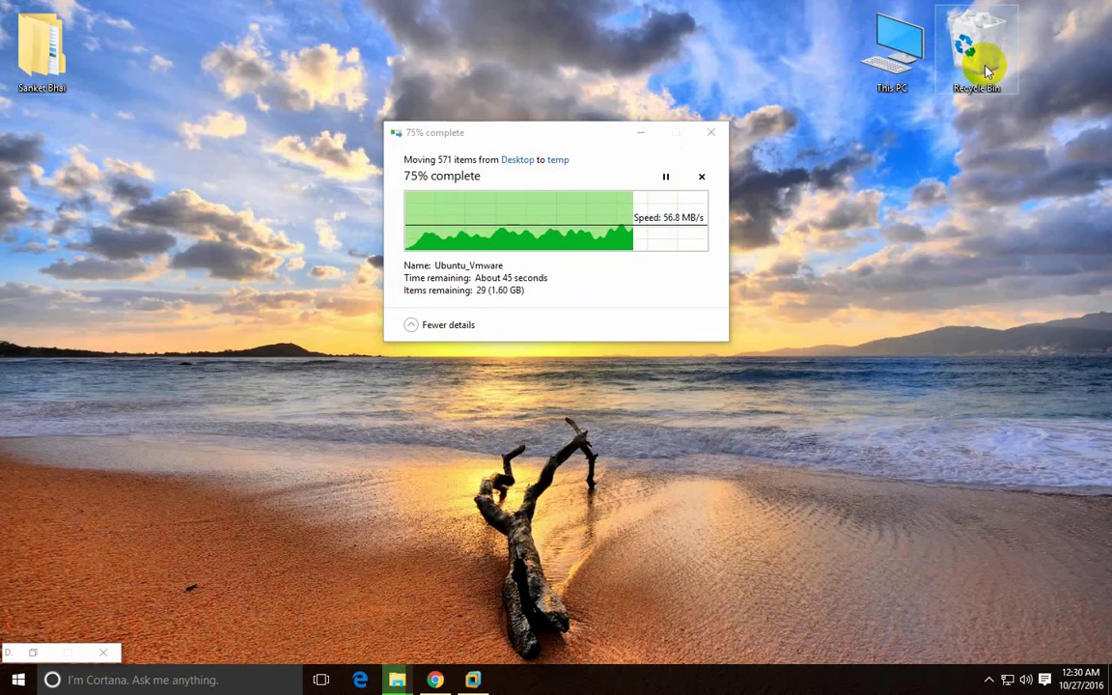
double_click(986, 68)
right_click(253, 165)
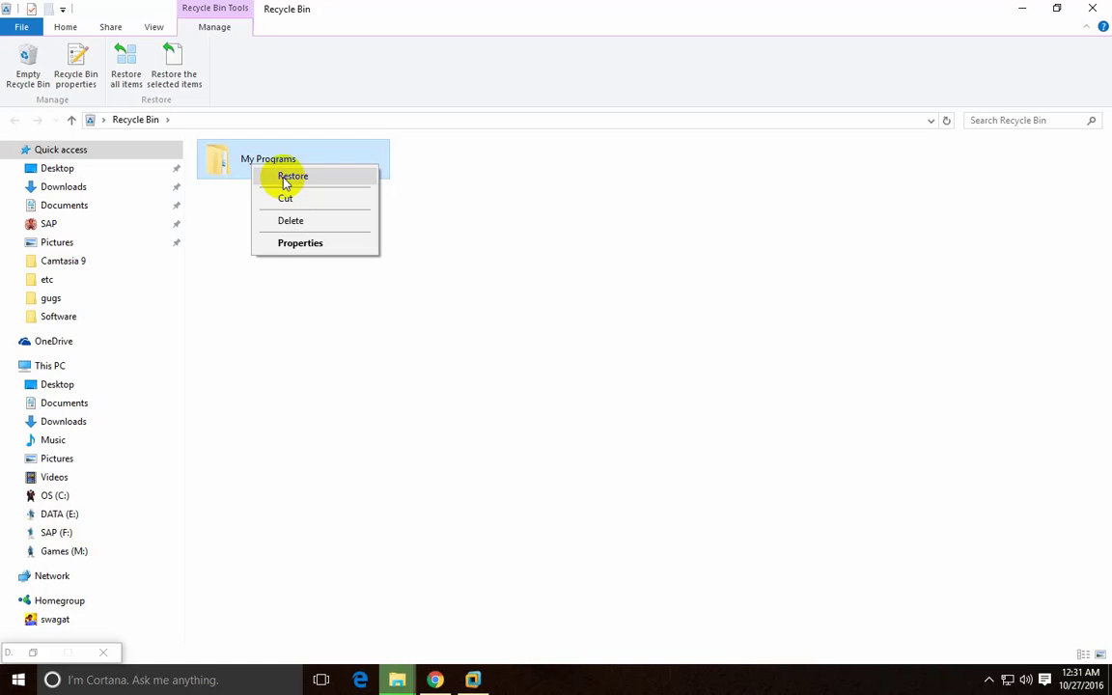
click(291, 177)
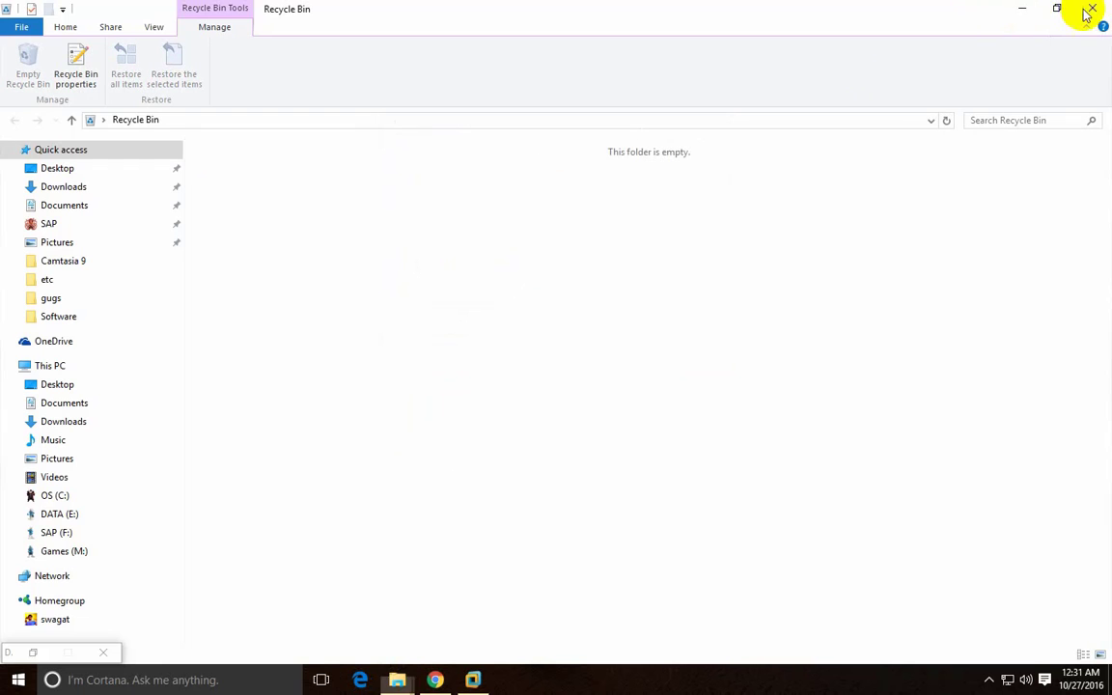
click(1024, 11)
- Switch to Chrome, search Google for "recuva download" and open FileHippo's Download Recuva 1.53.1087 result
click(439, 671)
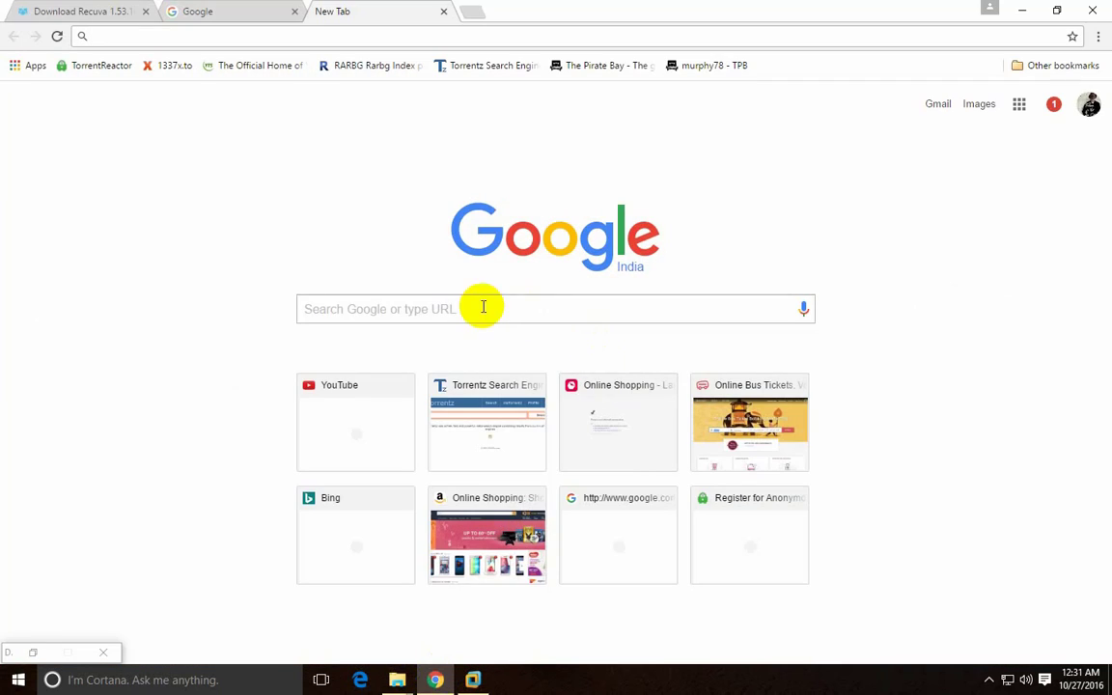
click(204, 10)
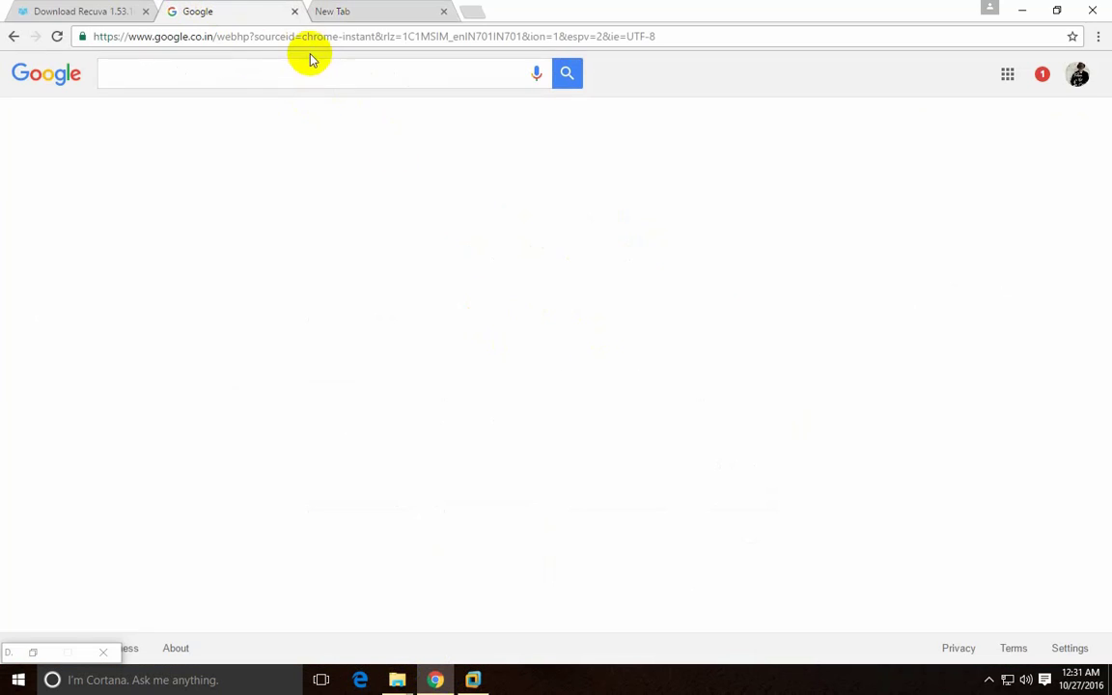
click(261, 78)
text(recuva)
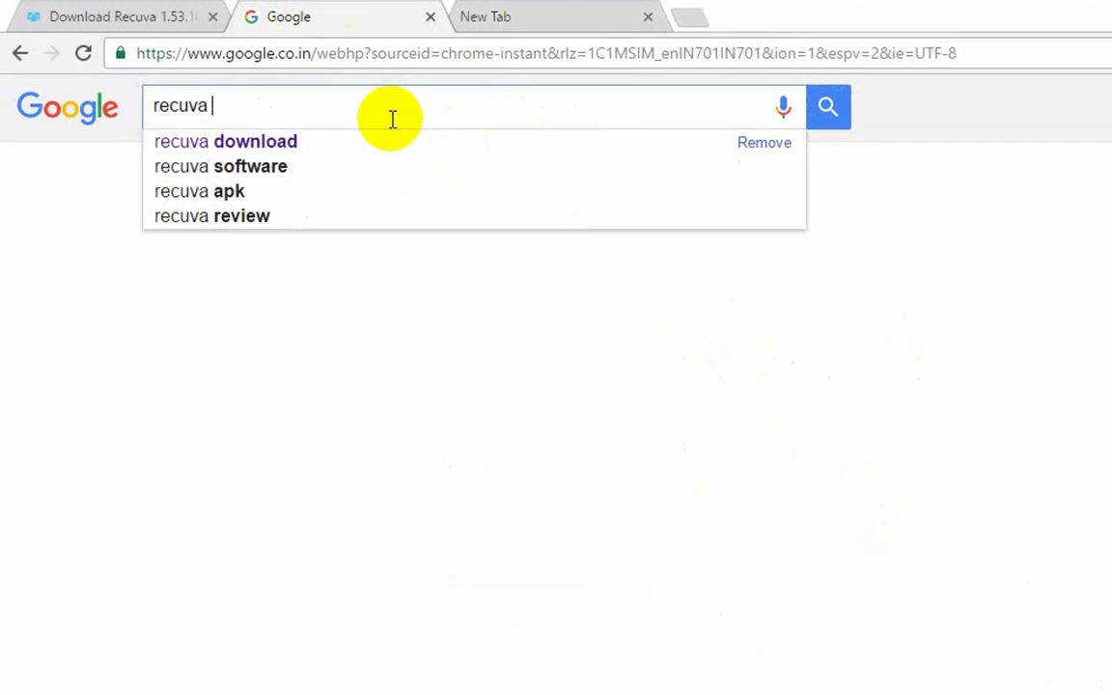
key(Down)
key(Return)
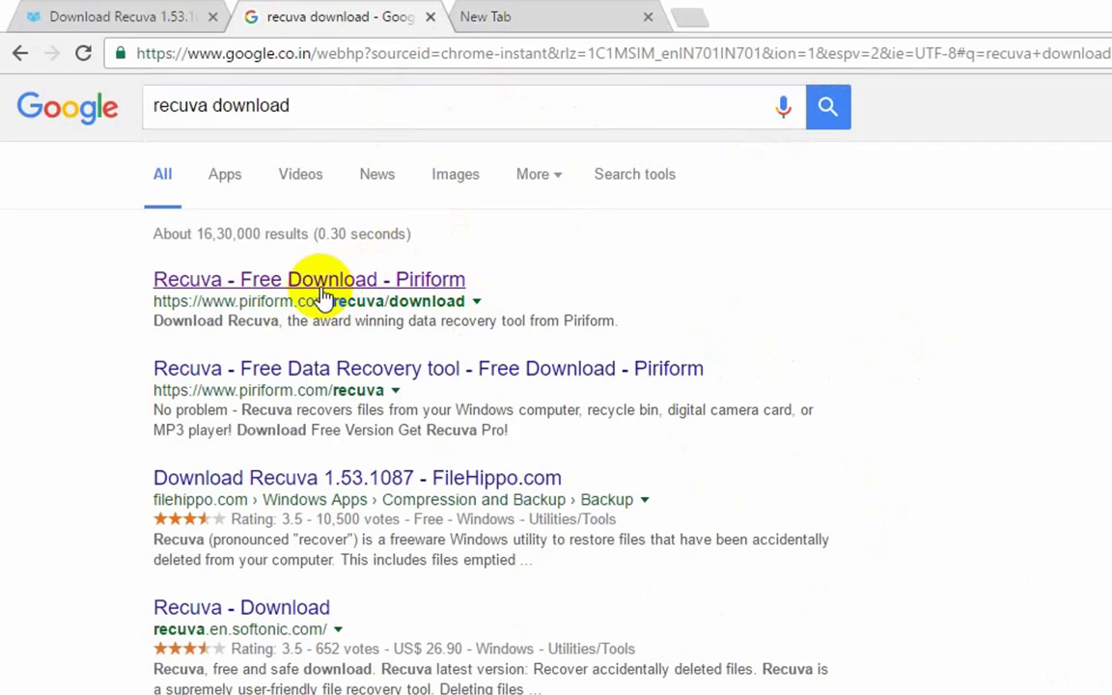
click(285, 487)
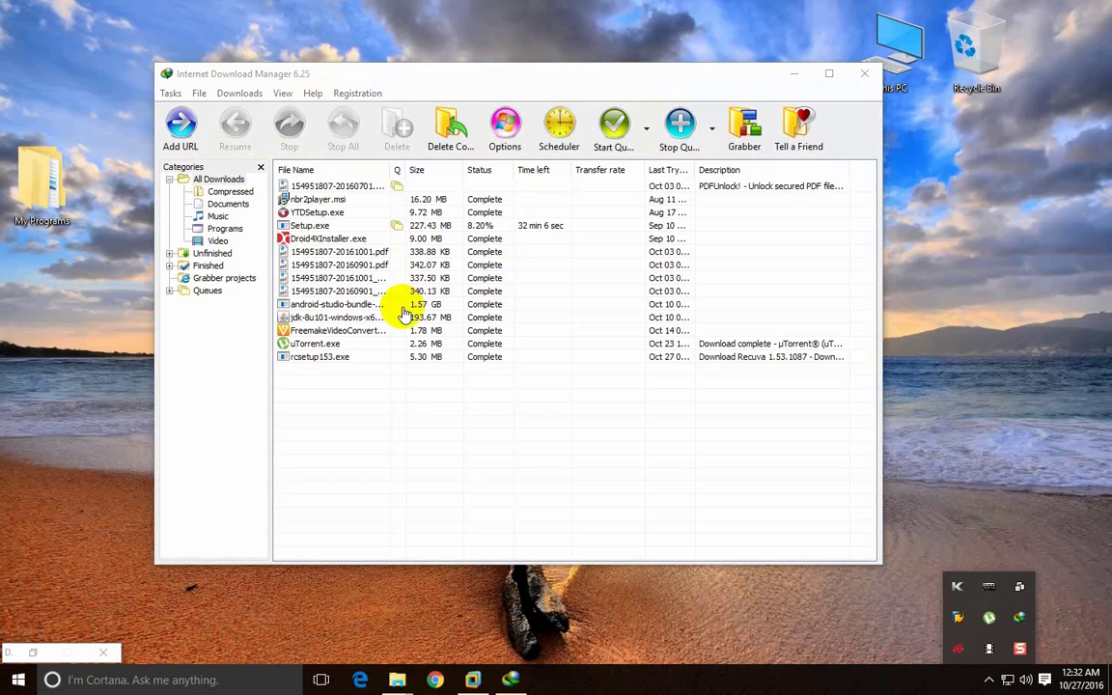
- Launch the downloaded rcsetup153.exe installer from Internet Download Manager and return to the desktop
double_click(359, 357)
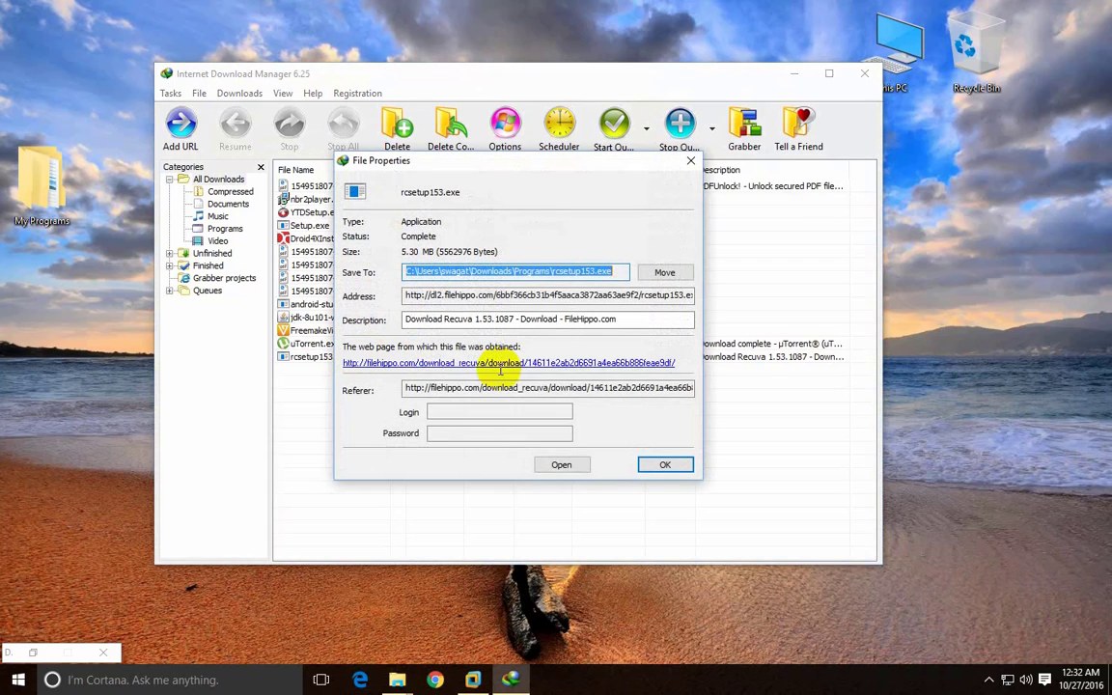
click(567, 463)
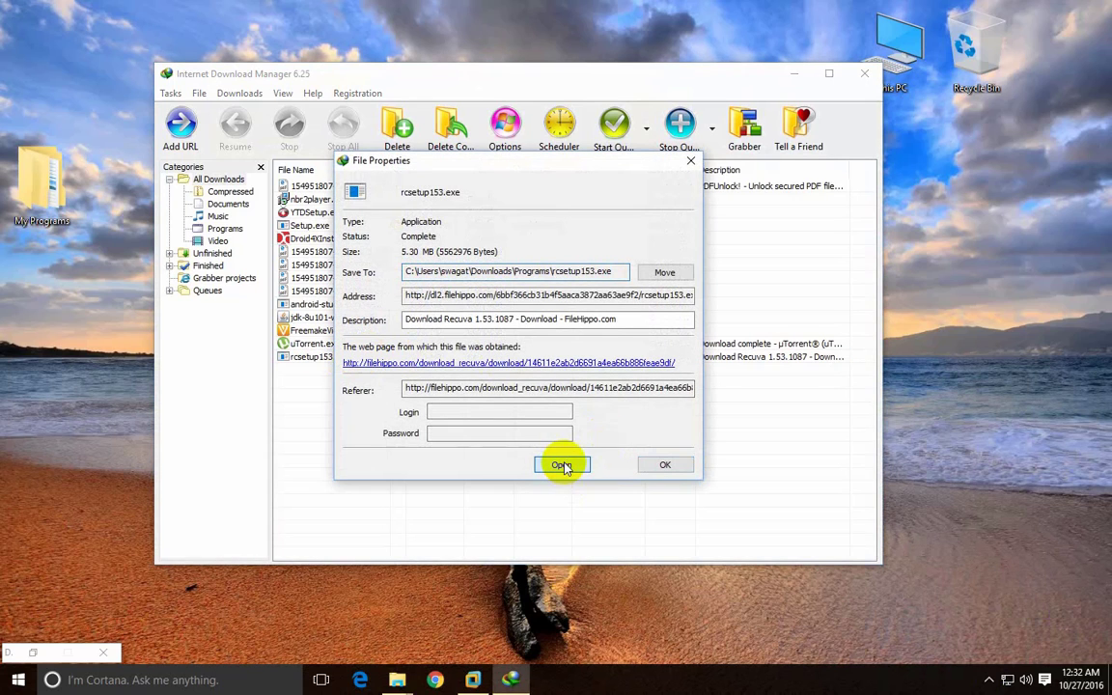
key(super+d)
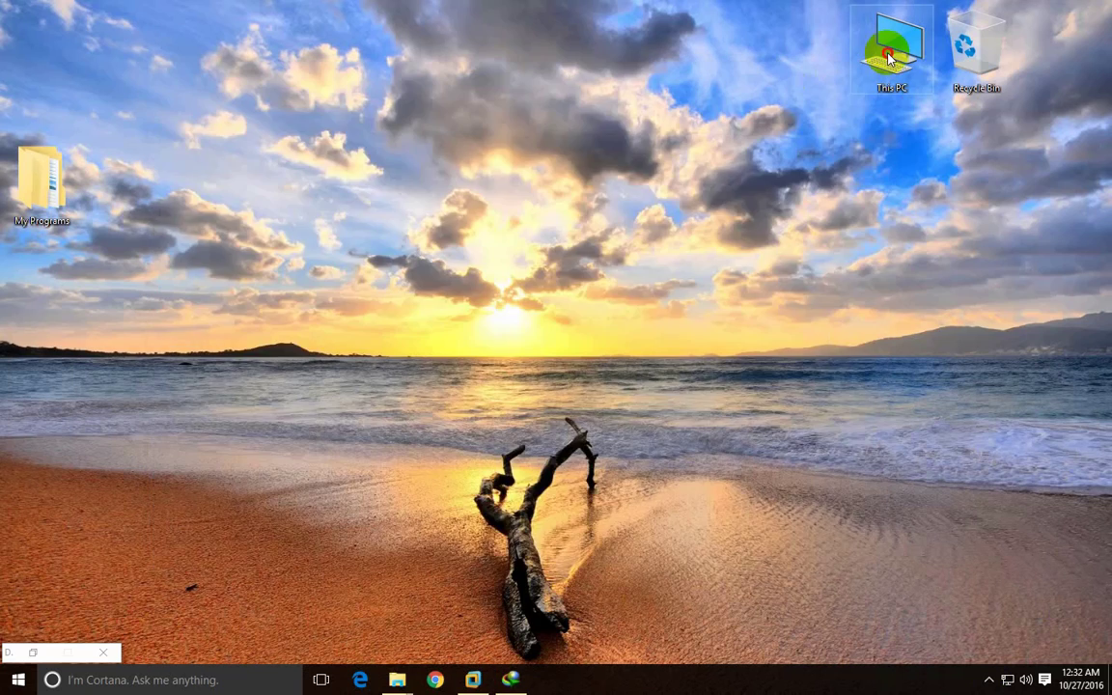
- Examine the contents and path of the My Programs folder under SAP\SAP docs and Videos on DATA (E:) in File Explorer, then close the window
key(super+e)
double_click(680, 154)
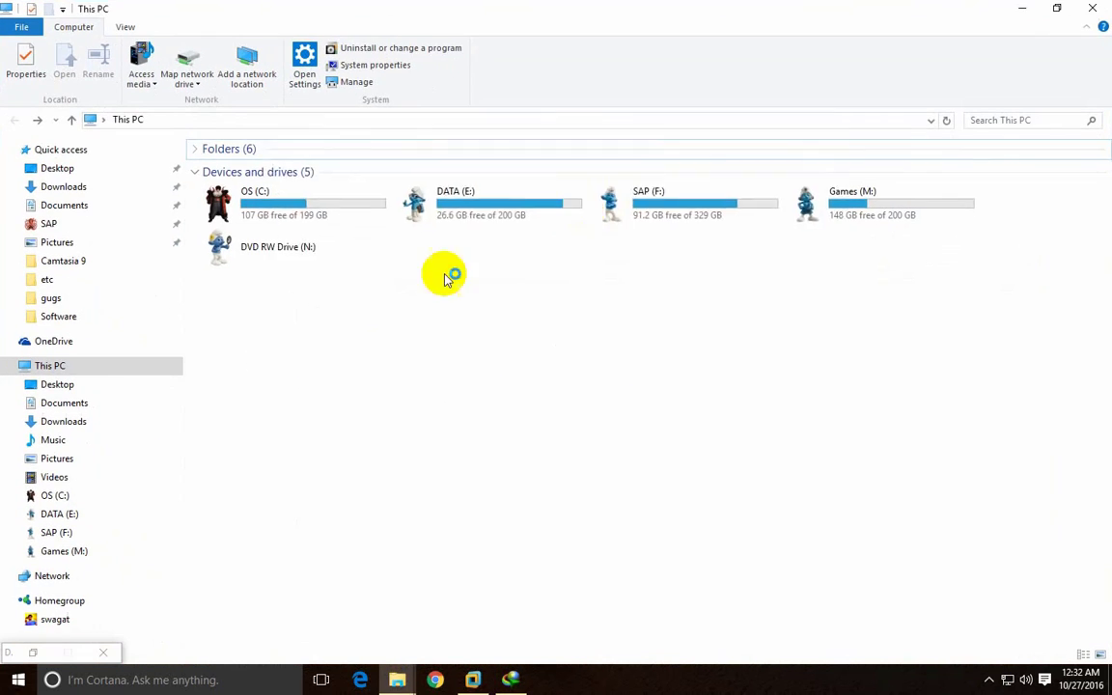
click(873, 323)
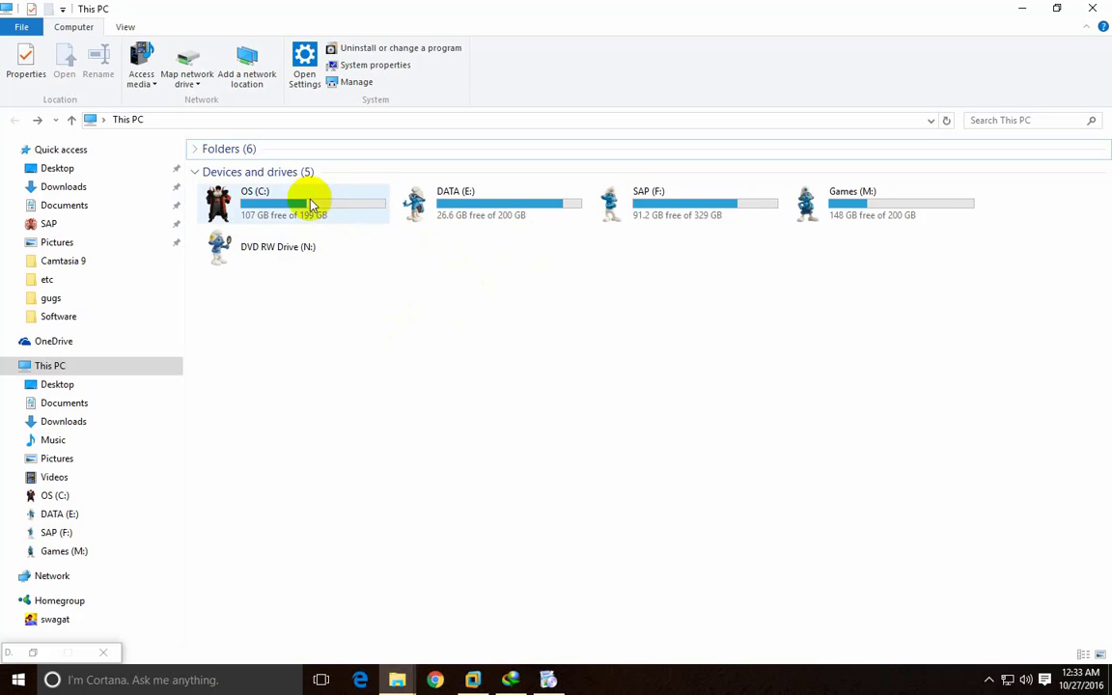
double_click(464, 199)
double_click(680, 198)
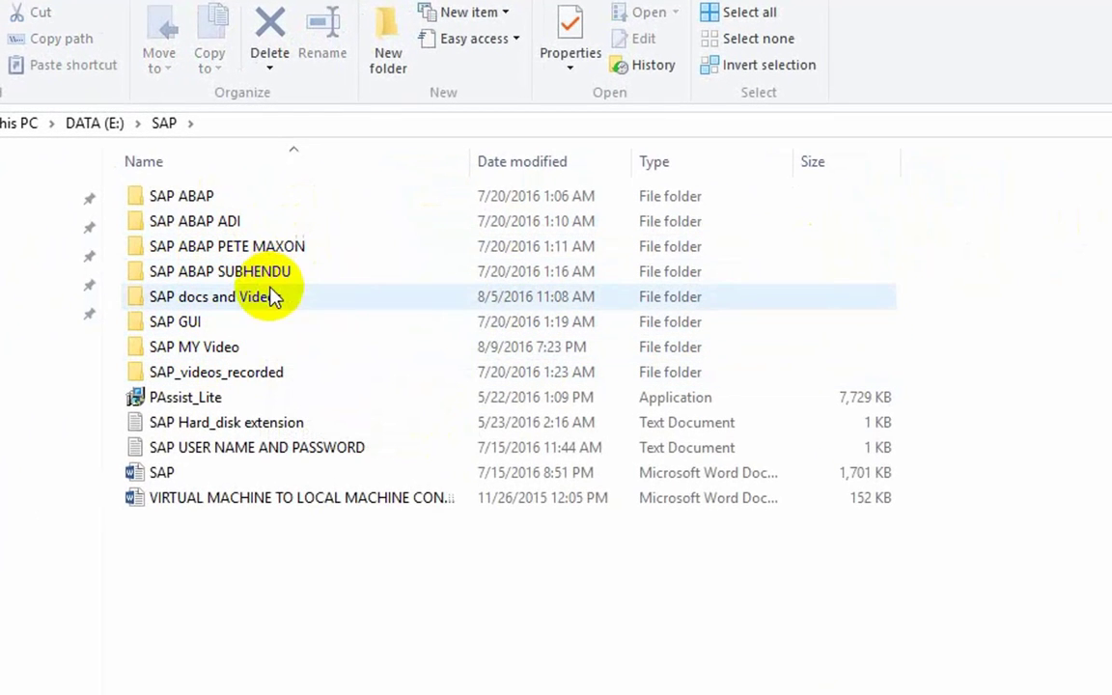
double_click(263, 296)
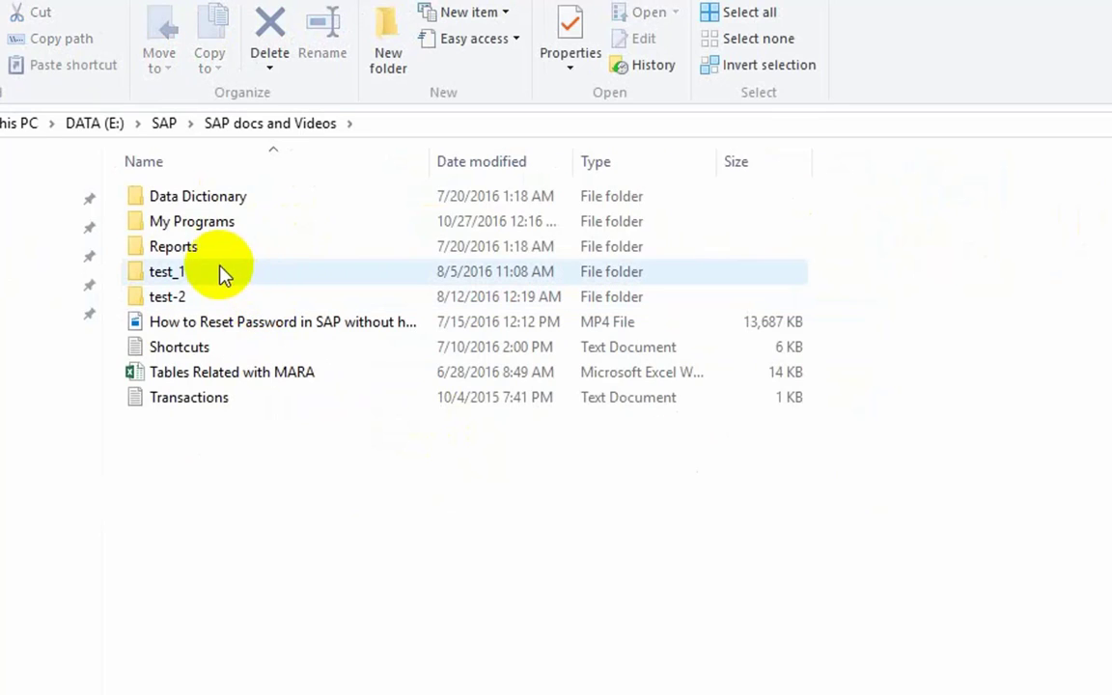
double_click(196, 224)
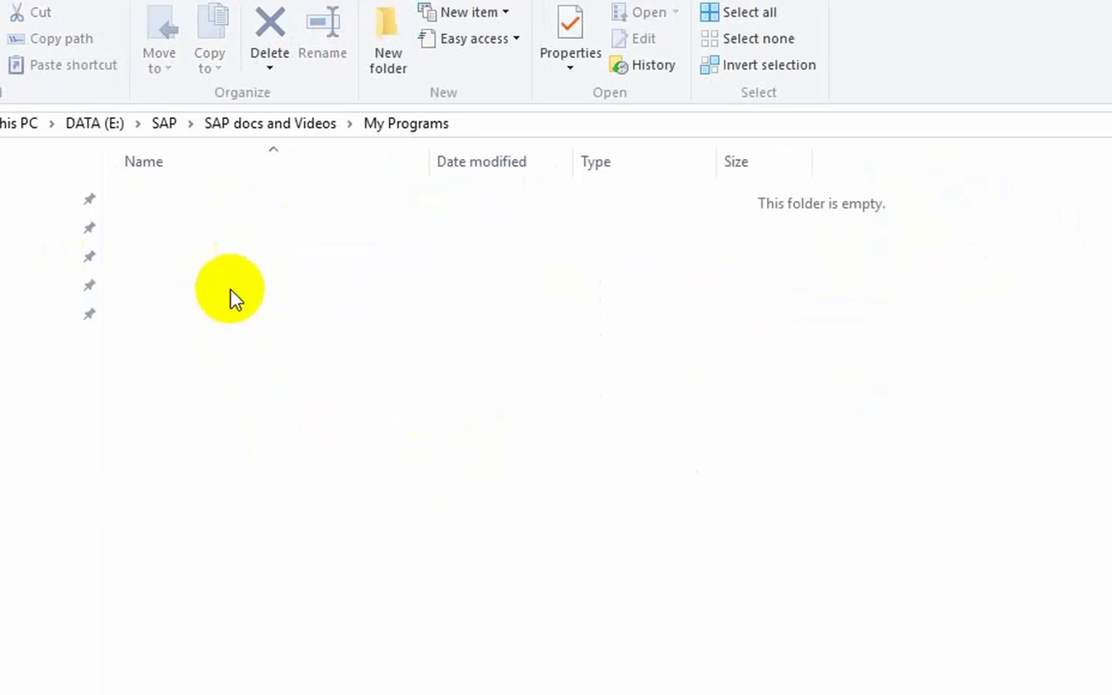
click(488, 126)
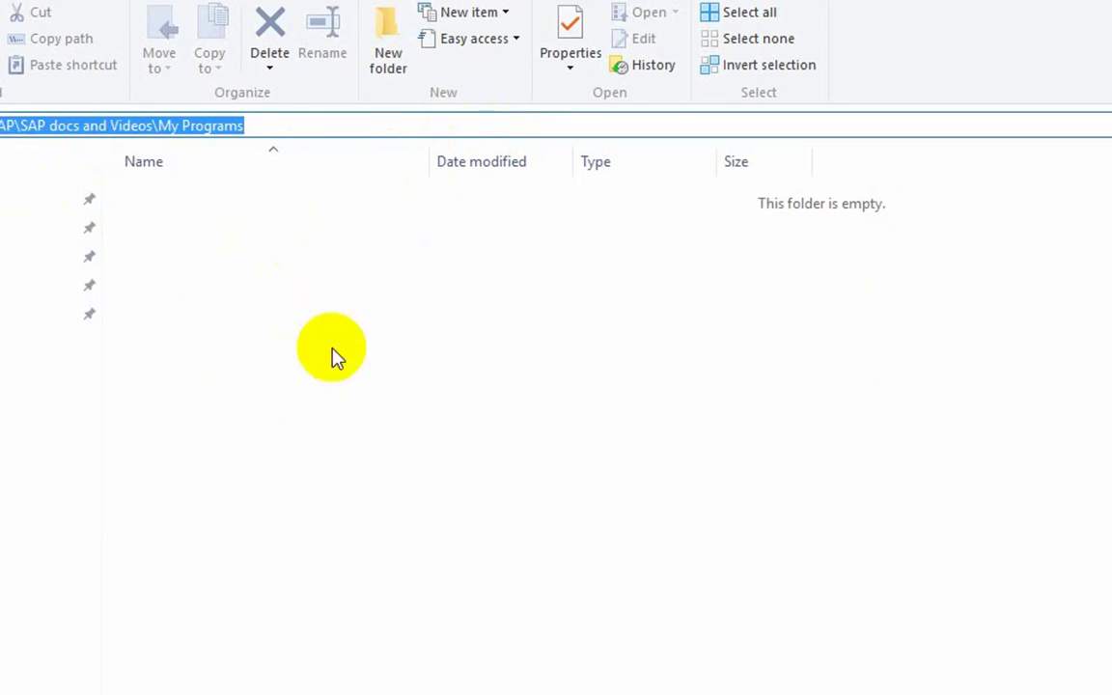
click(333, 355)
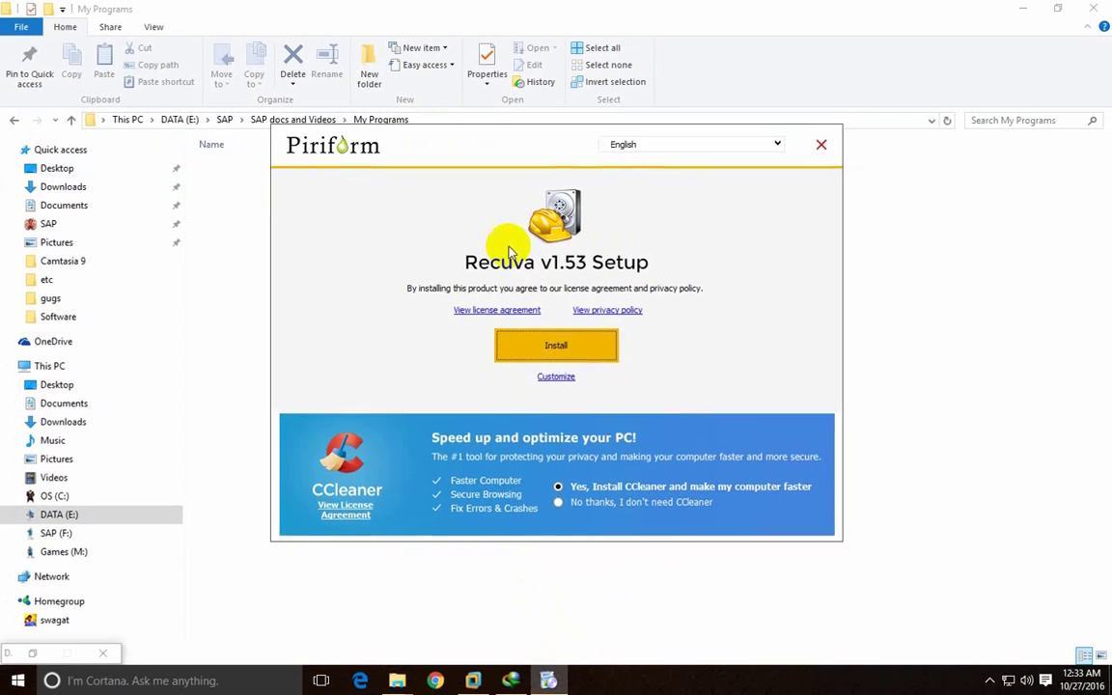
click(251, 233)
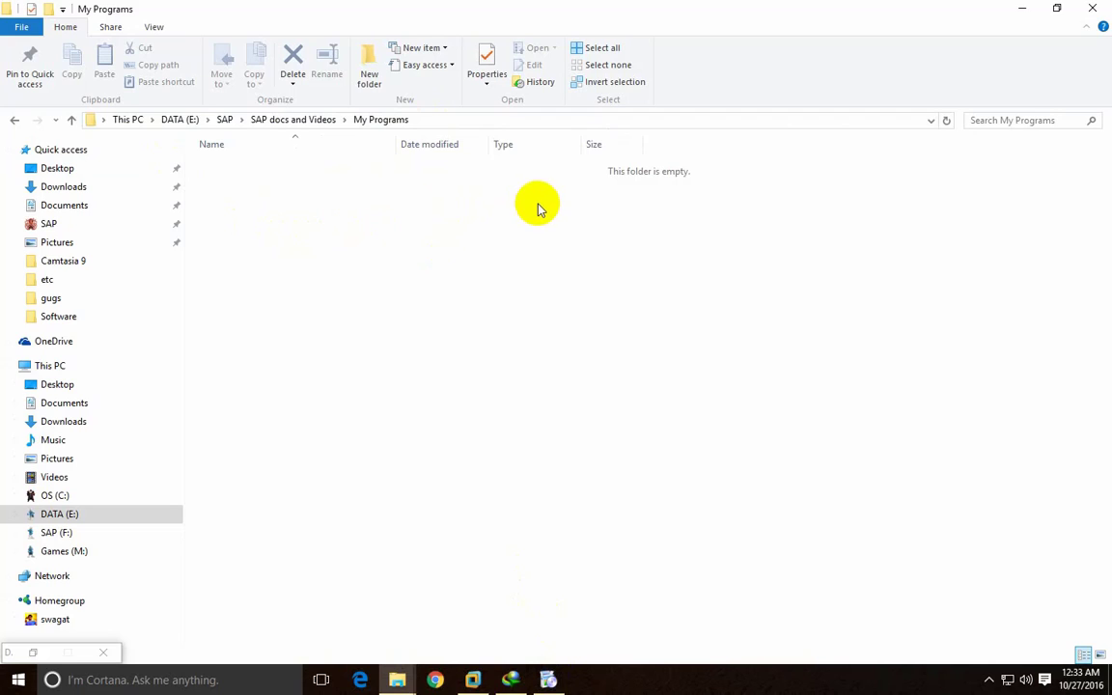
click(1101, 17)
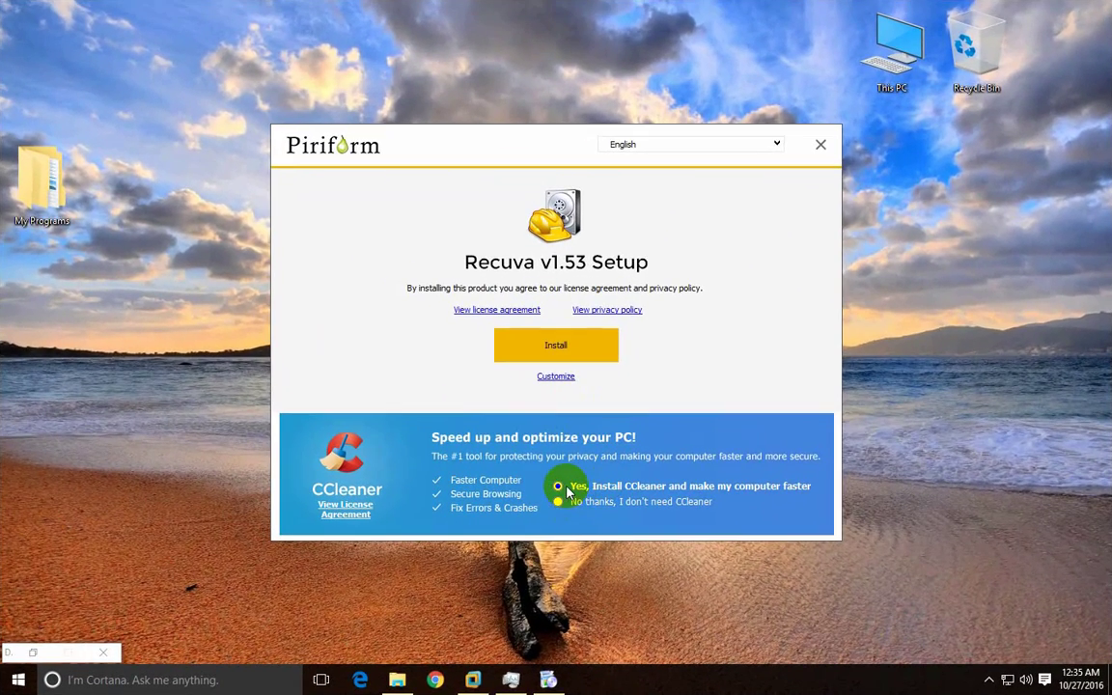
- Install Recuva v1.53 while declining the CCleaner offer, and run Recuva once setup completes
click(558, 501)
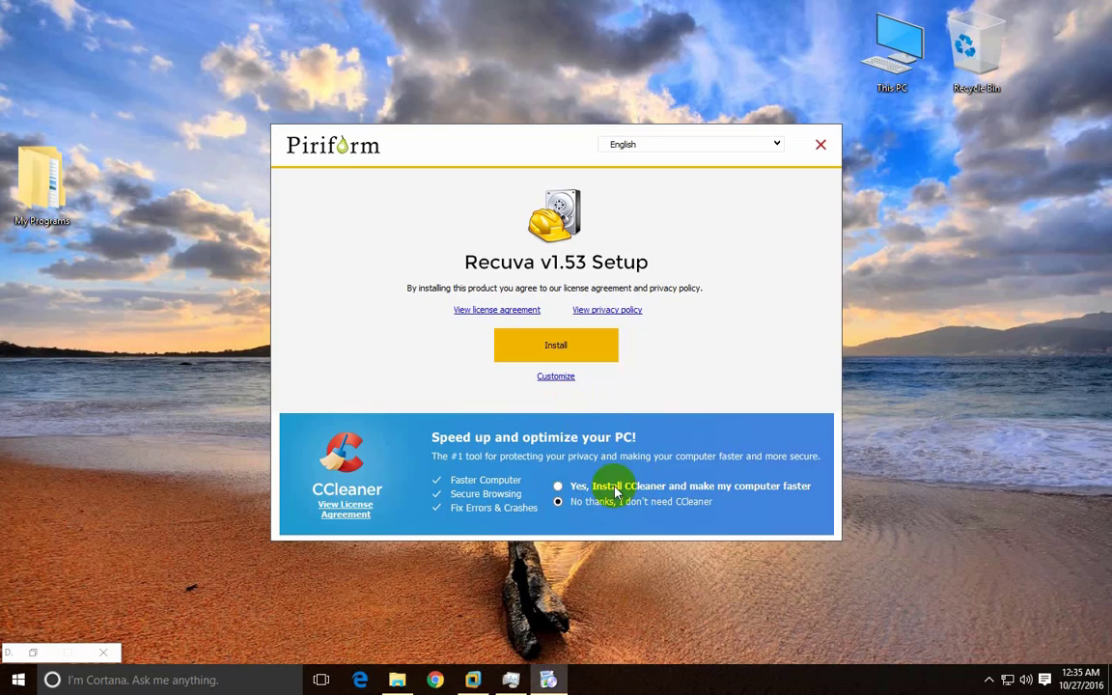
click(560, 349)
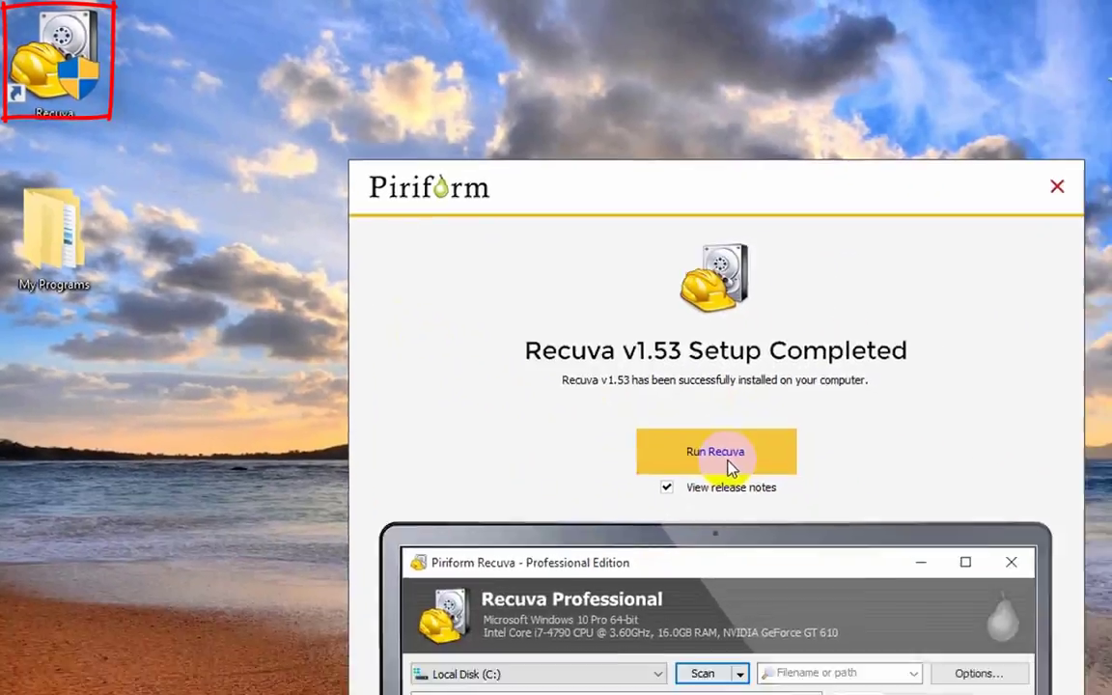
click(1076, 671)
click(1006, 39)
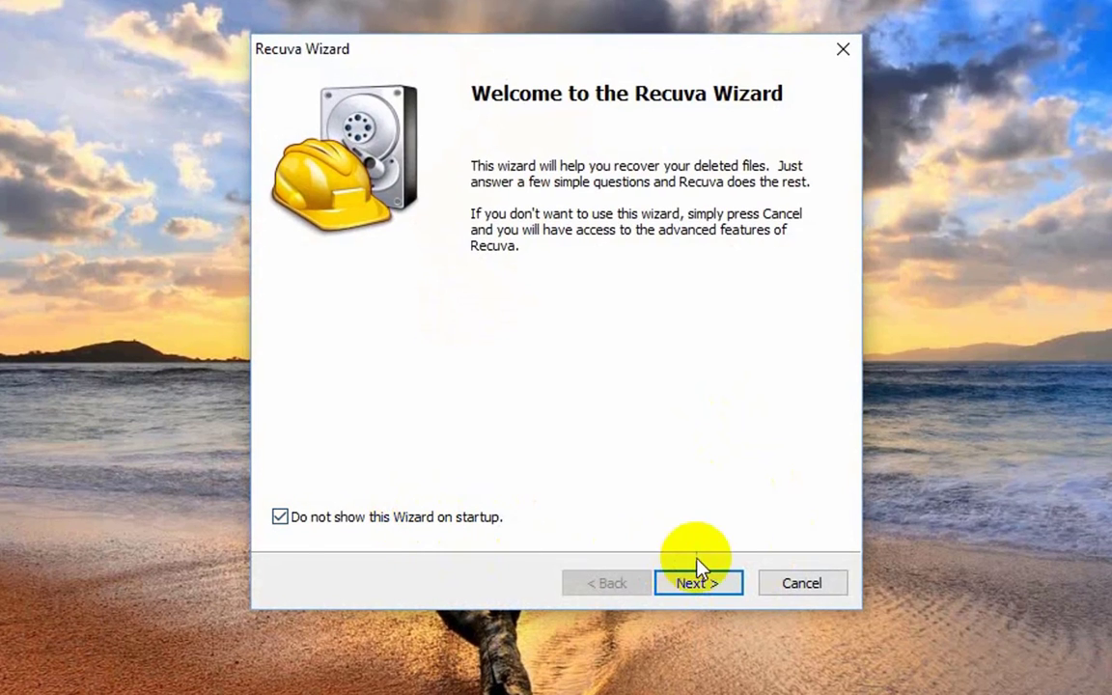
- Choose Documents as the file type to recover in the Recuva Wizard and proceed to the file location page
click(698, 581)
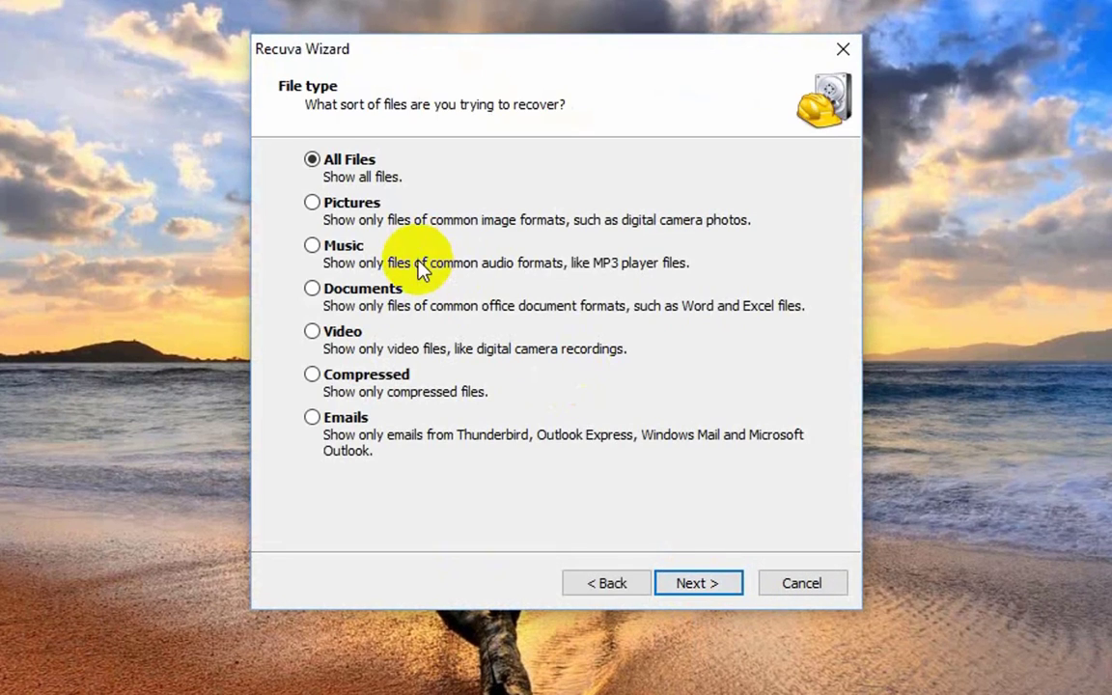
click(320, 293)
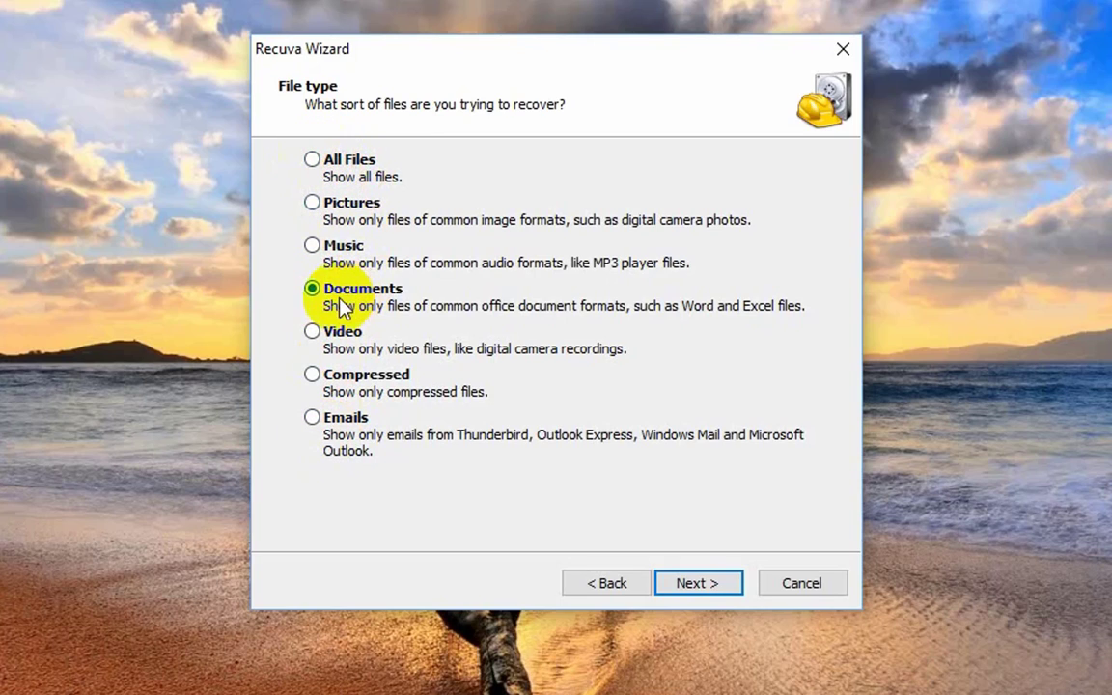
click(708, 583)
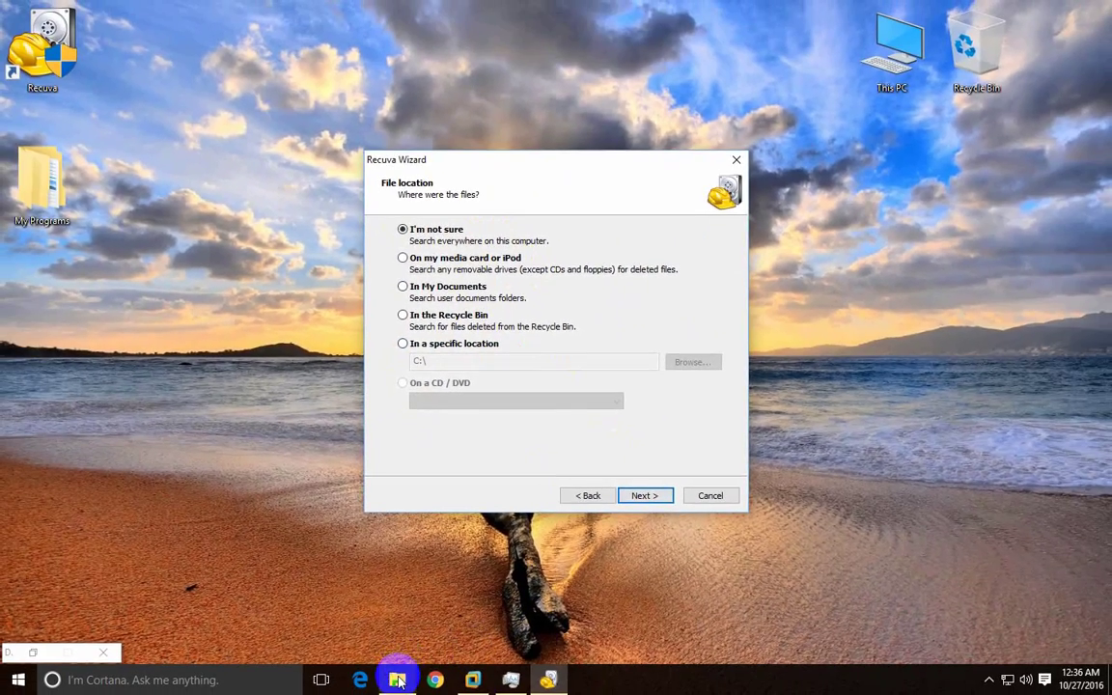
- Switch to File Explorer to review the drives listed in This PC, and minimize it to return to the Recuva Wizard
click(397, 680)
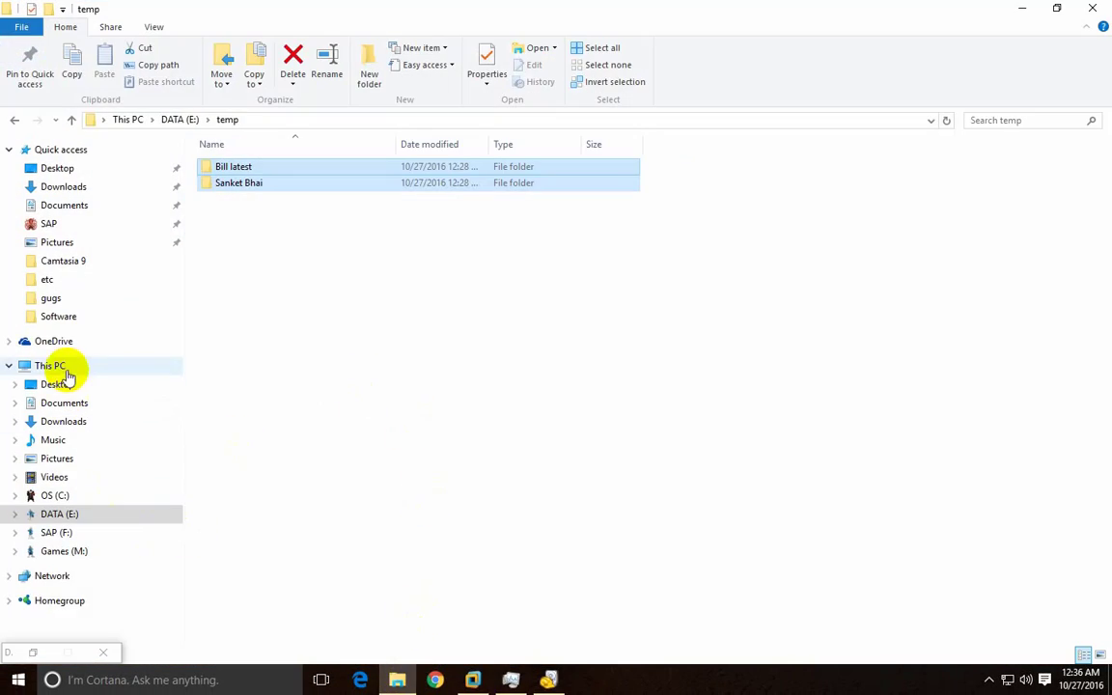
click(64, 369)
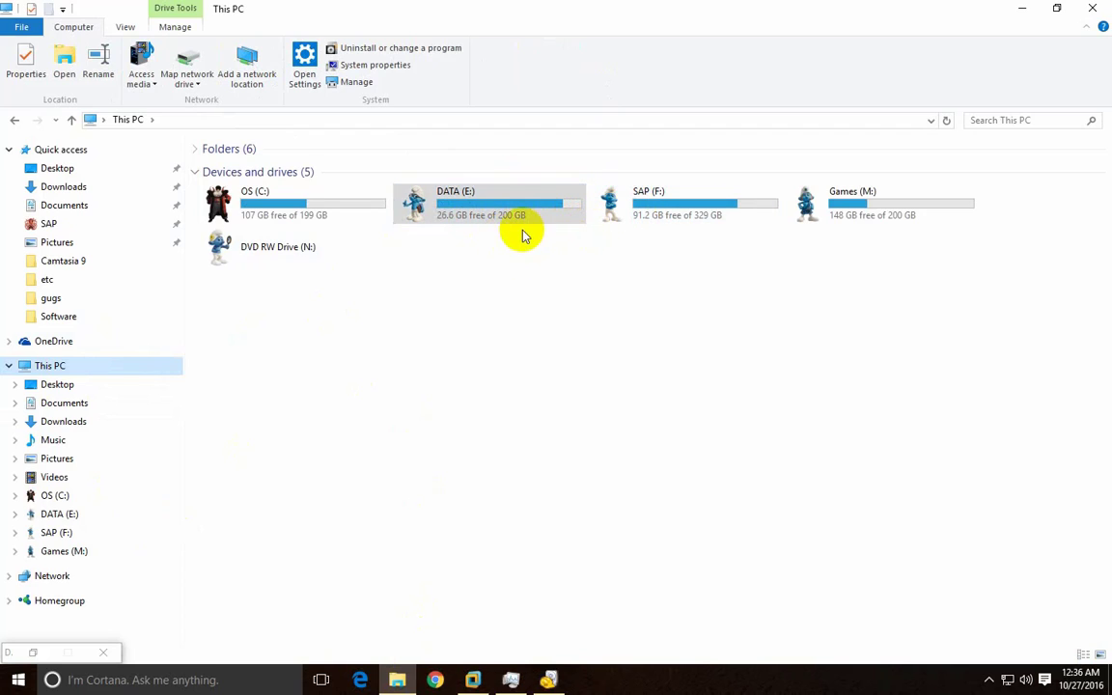
click(1021, 7)
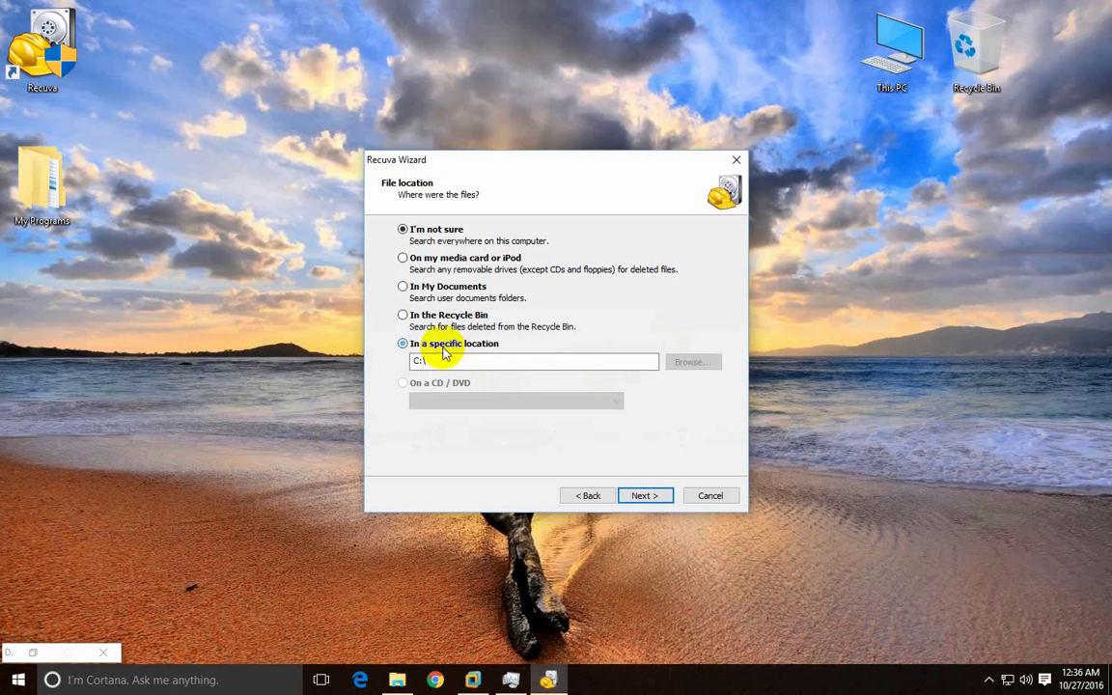
- Set the wizard's search location to E:\SAP\SAP docs and Videos and start the search with Deep Scan left off
click(442, 348)
click(702, 362)
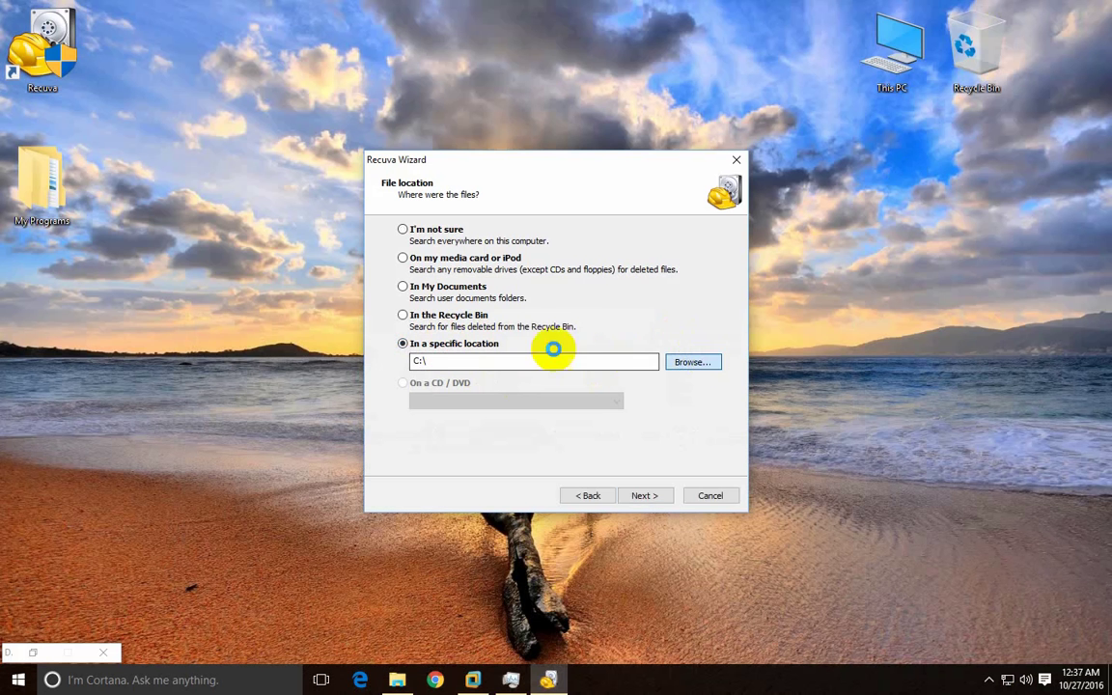
drag(726, 312, 722, 461)
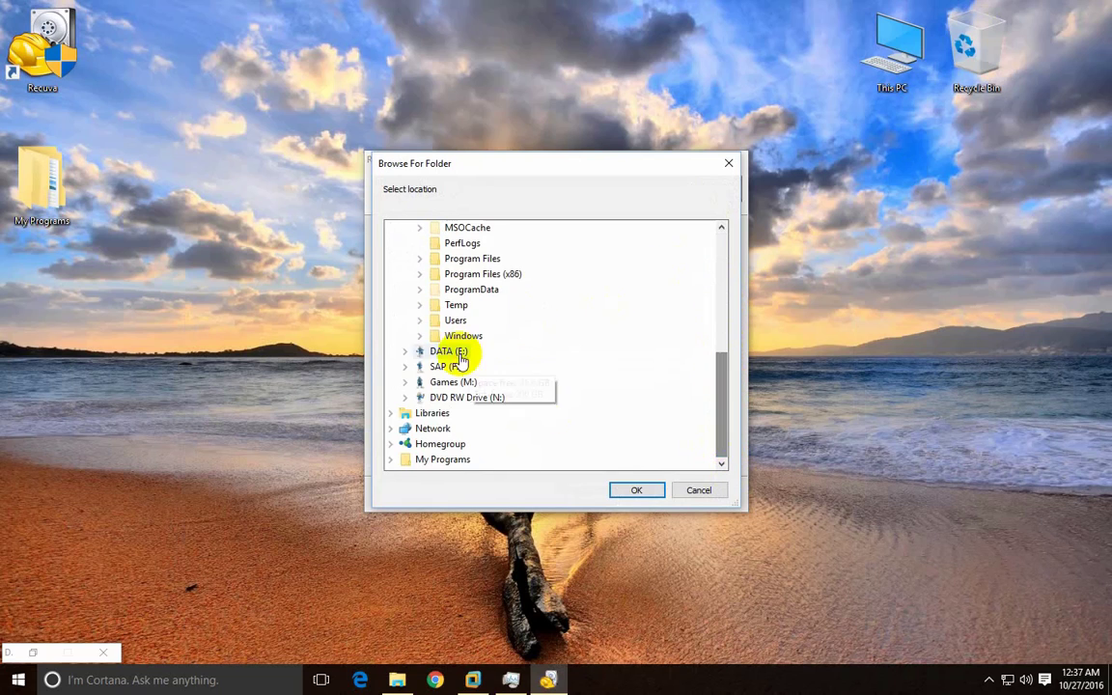
click(405, 352)
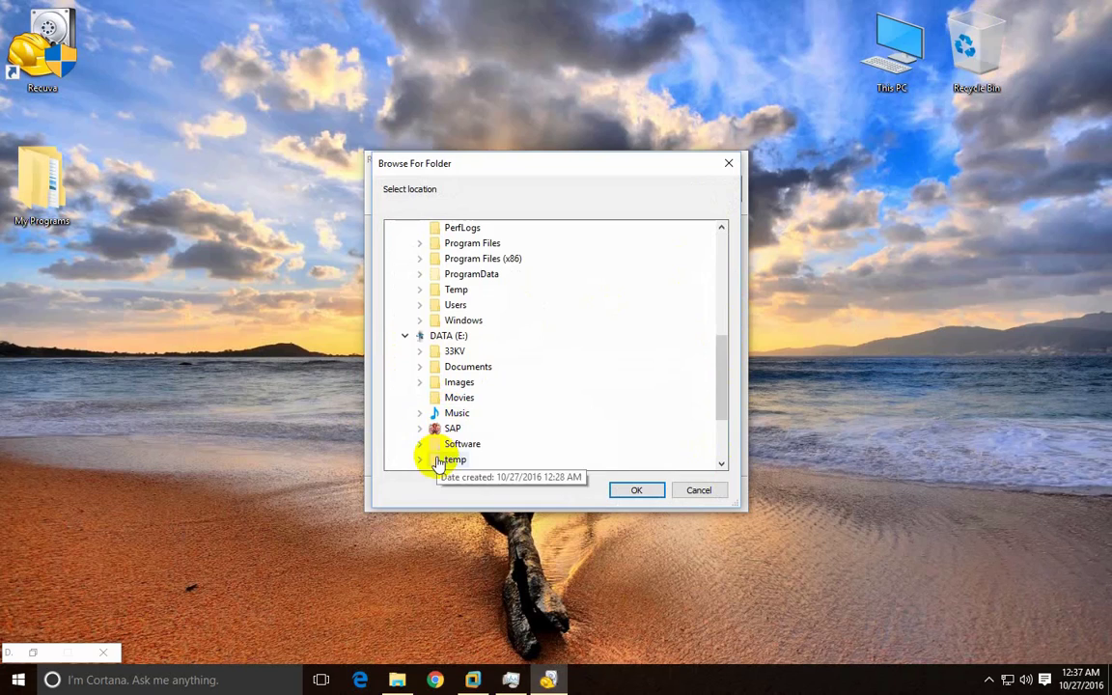
click(419, 430)
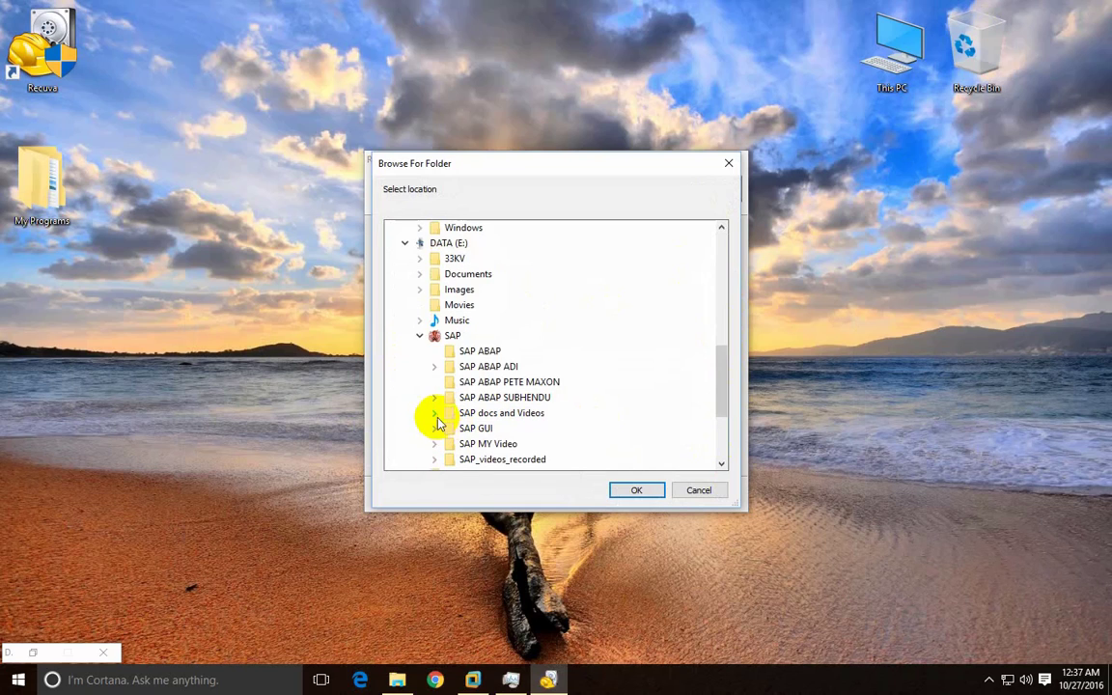
click(433, 413)
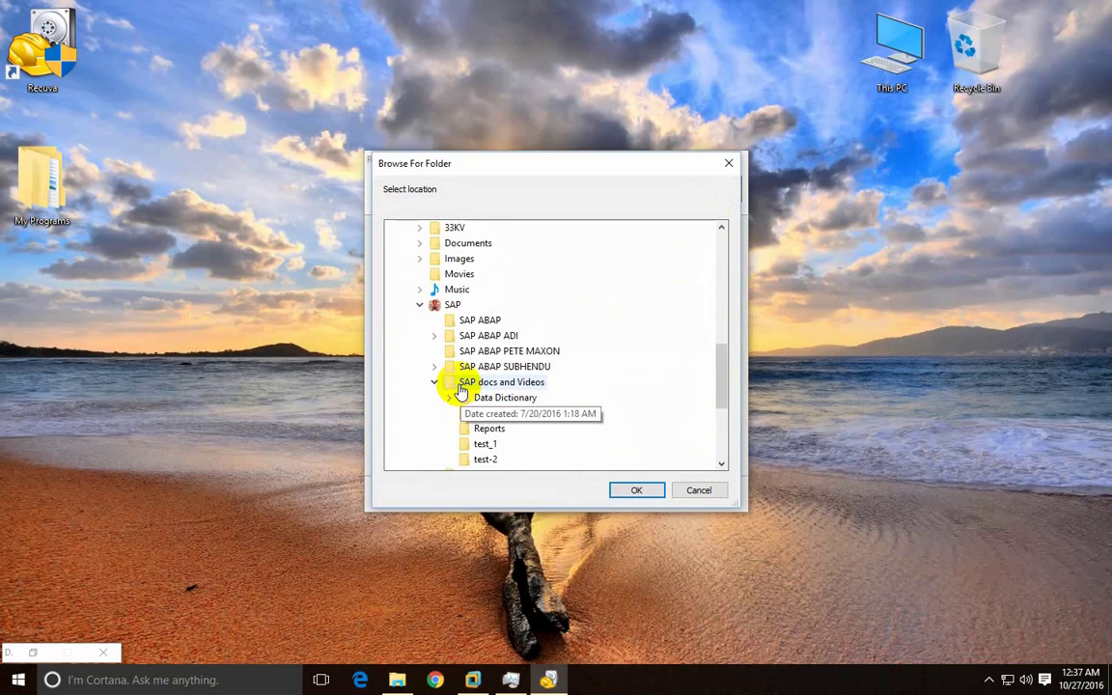
click(461, 386)
click(629, 487)
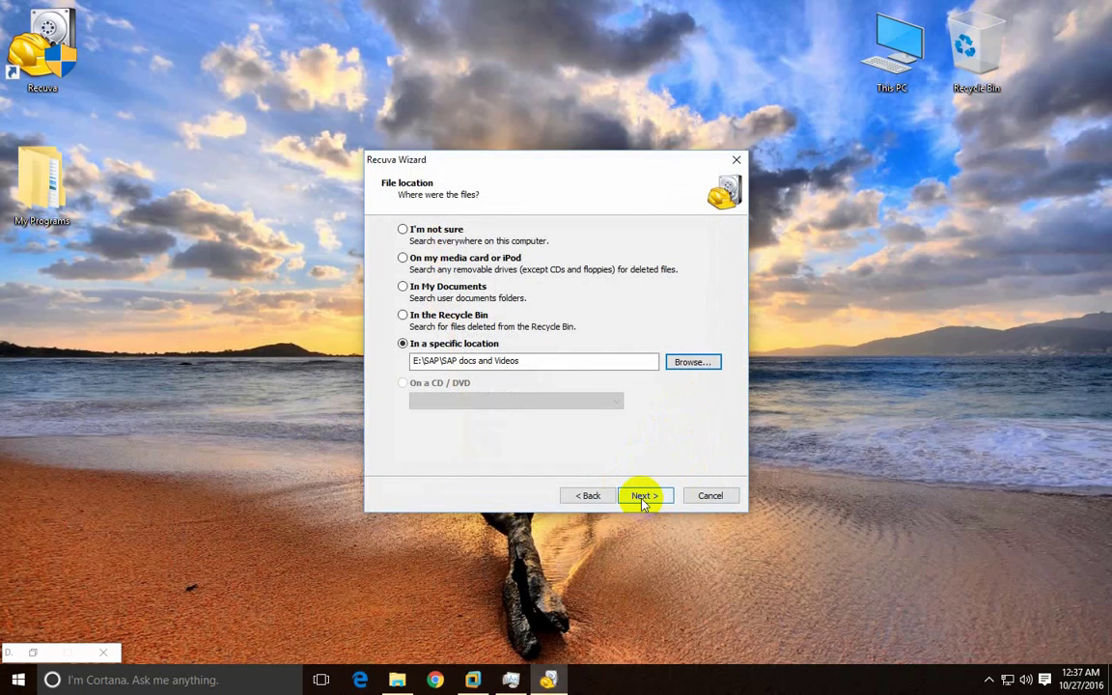
click(642, 499)
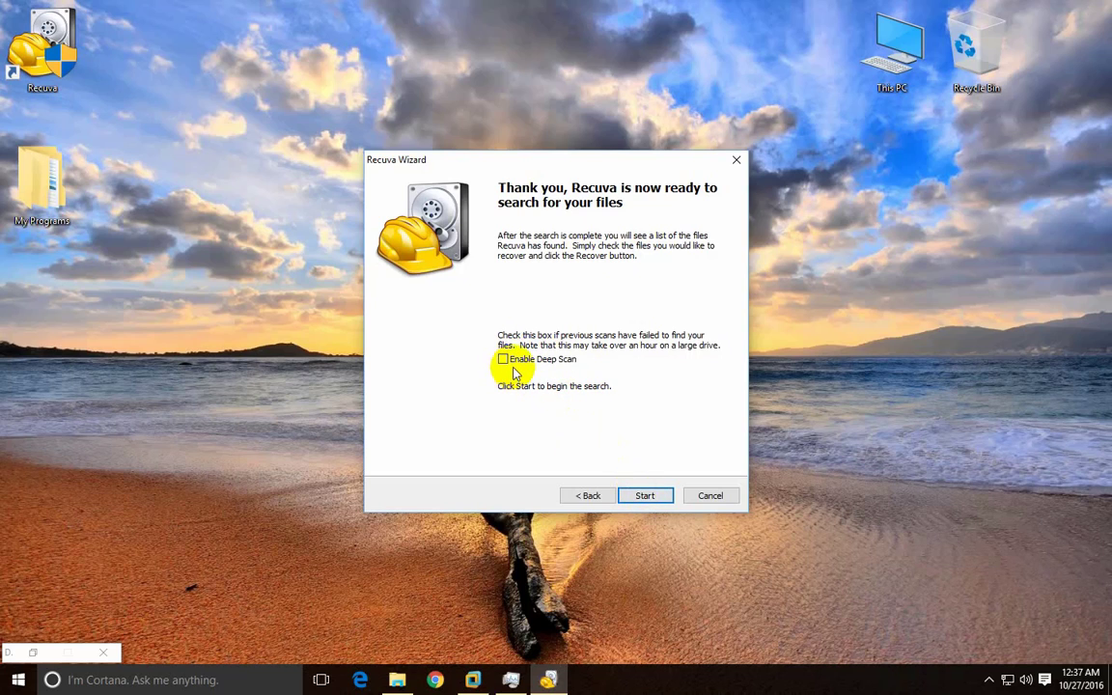
click(637, 494)
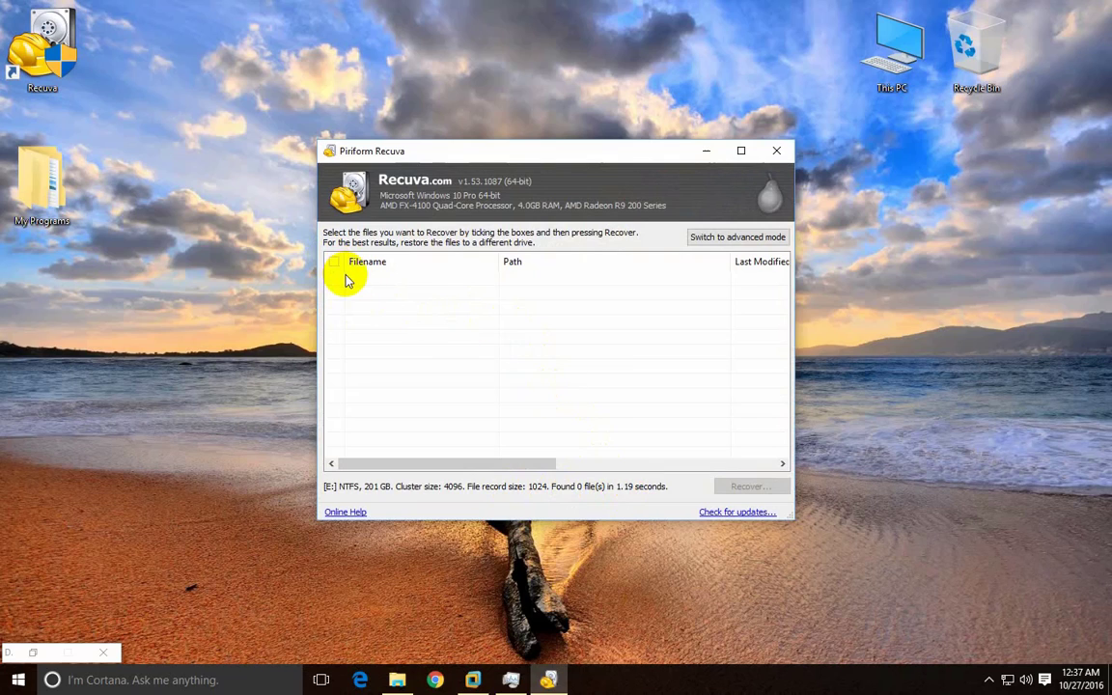
- Switch to advanced mode, review the Options dialog and the file type filters, and close Recuva
click(757, 237)
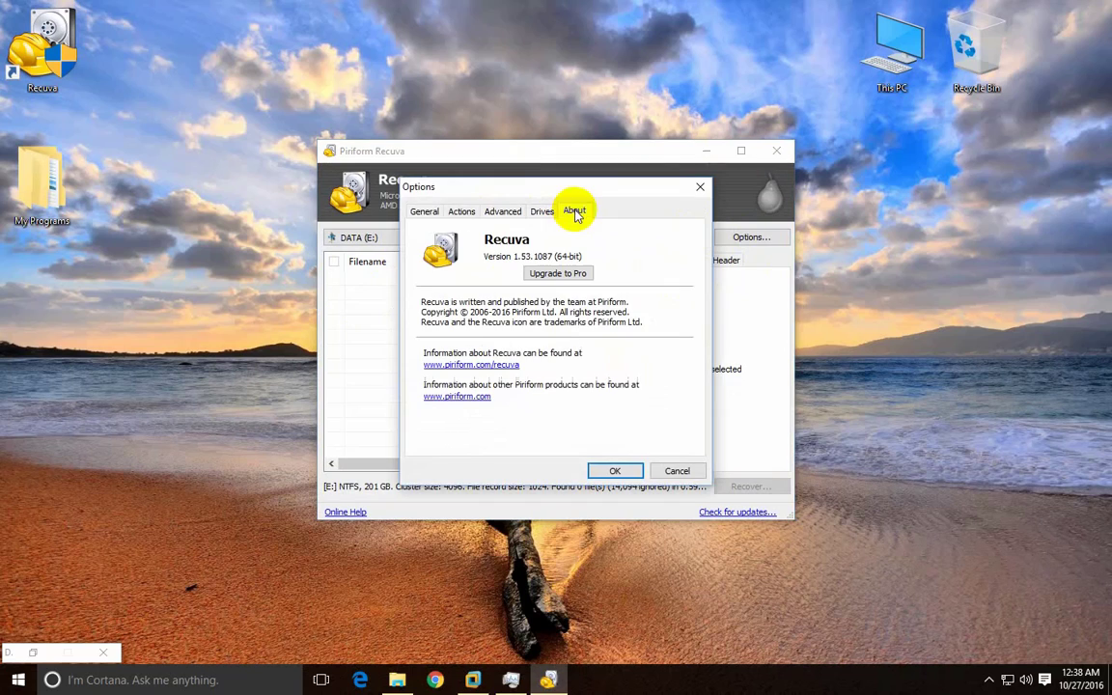
click(675, 468)
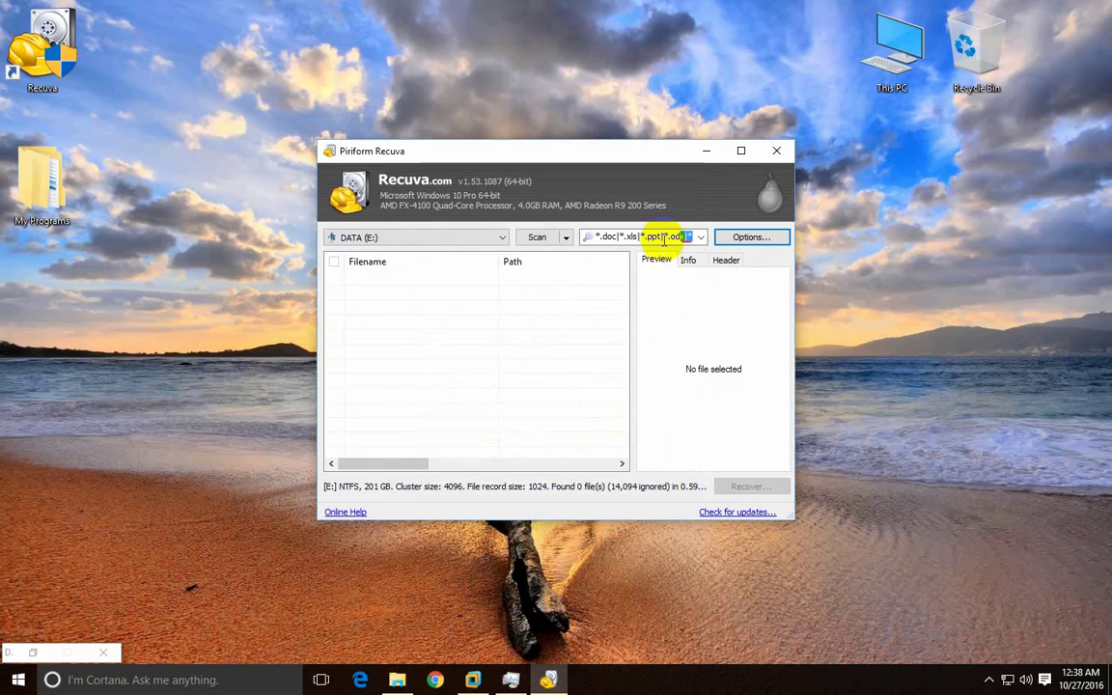
drag(654, 234, 460, 243)
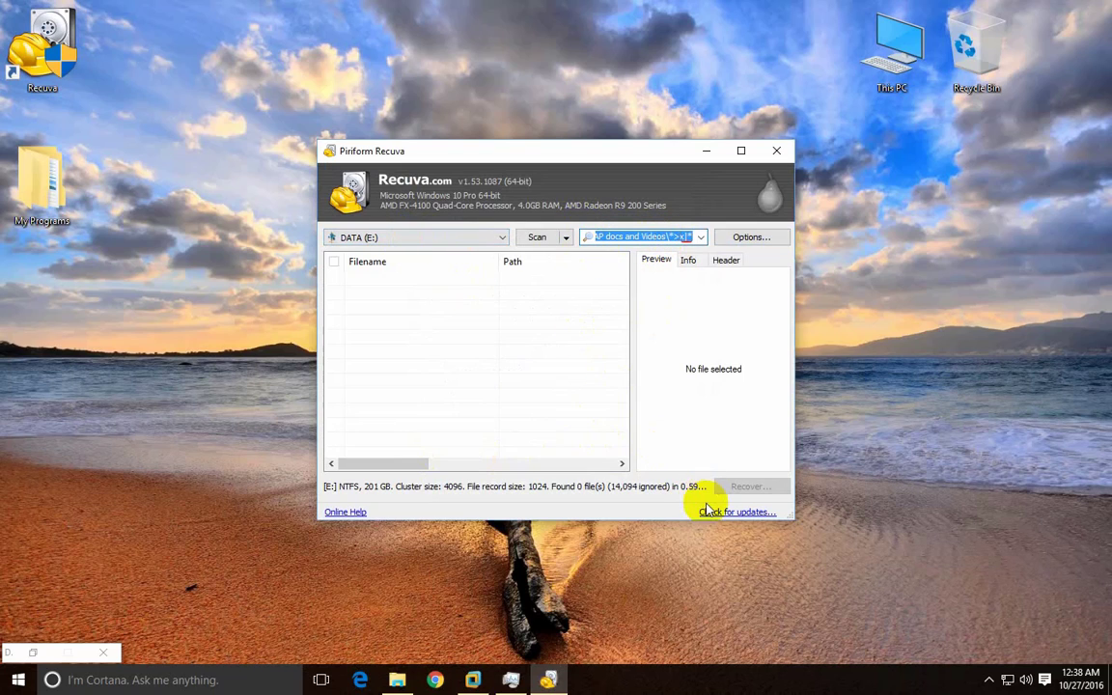
click(487, 241)
click(488, 241)
click(700, 237)
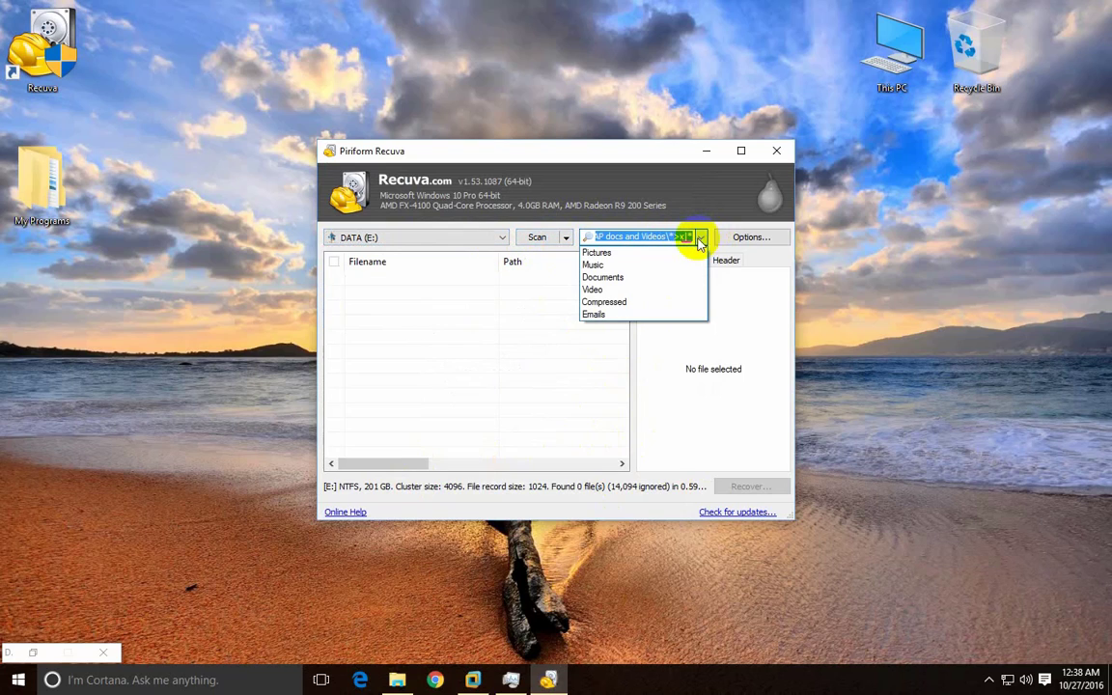
click(748, 237)
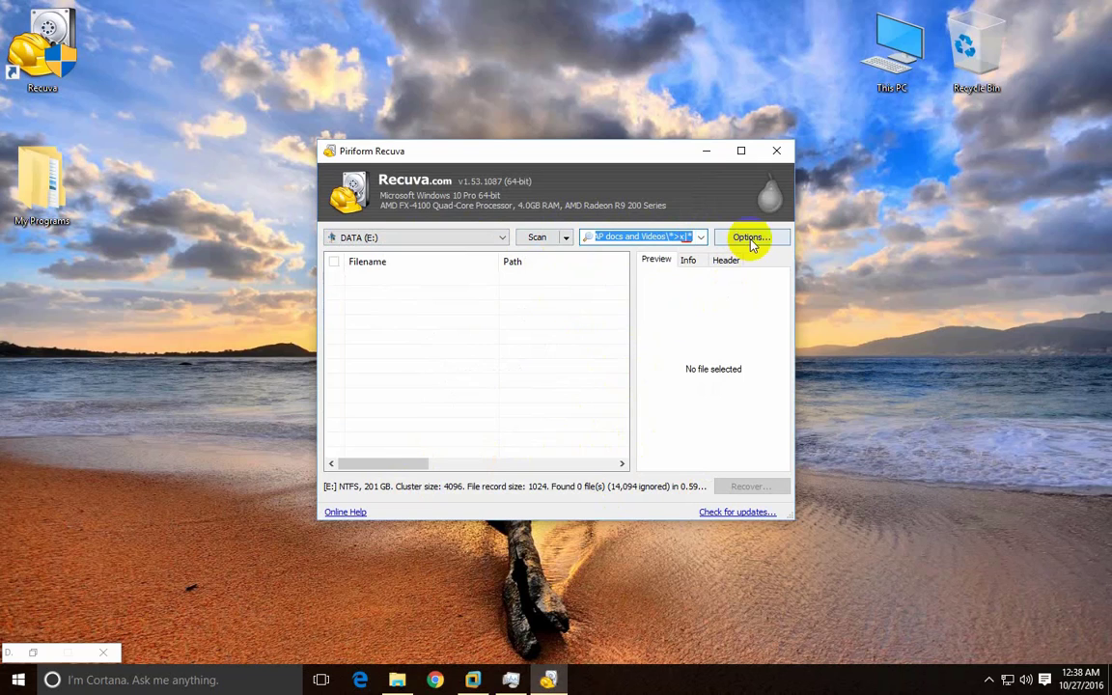
click(748, 238)
click(701, 192)
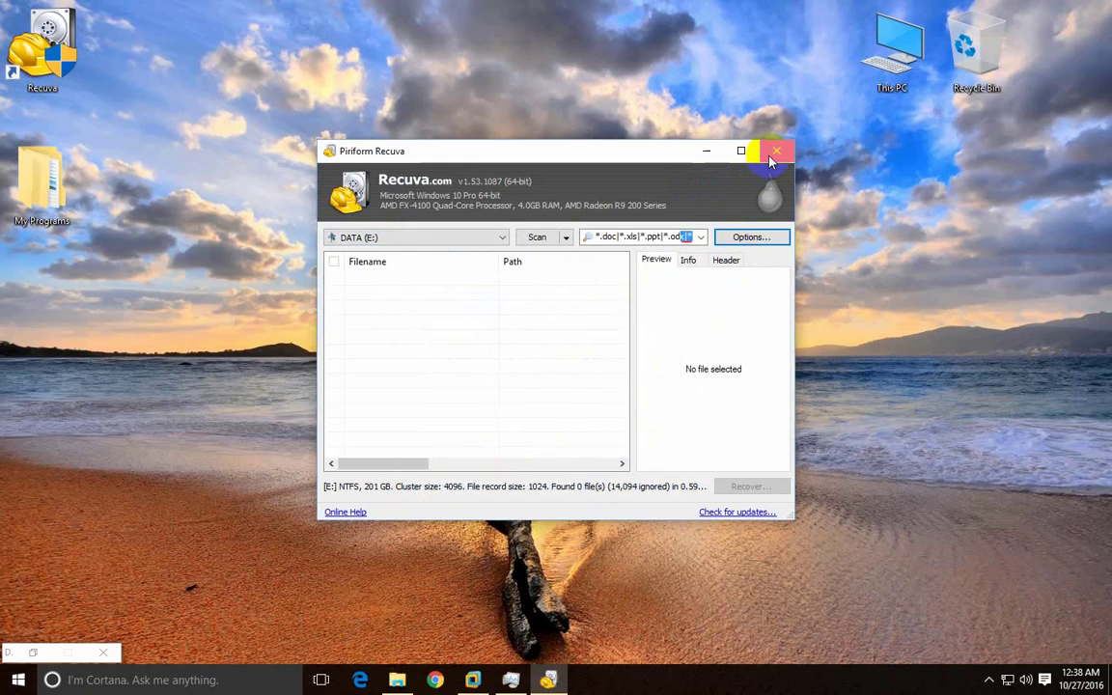
click(776, 151)
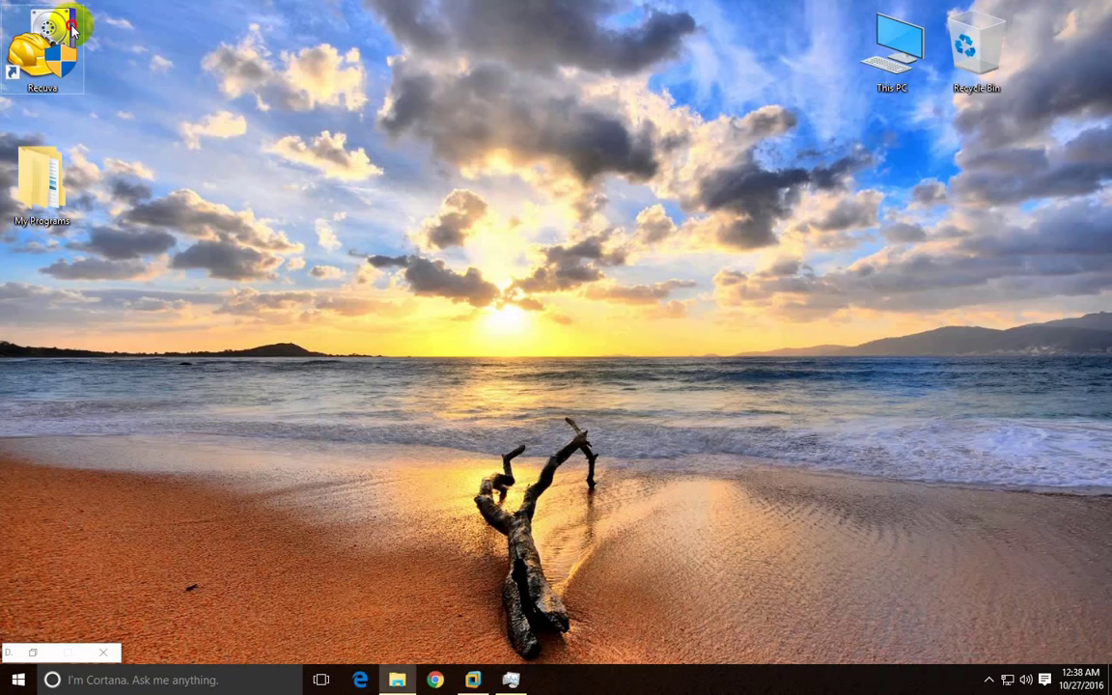
- Relaunch Recuva and advance through the wizard to the file location page
click(623, 375)
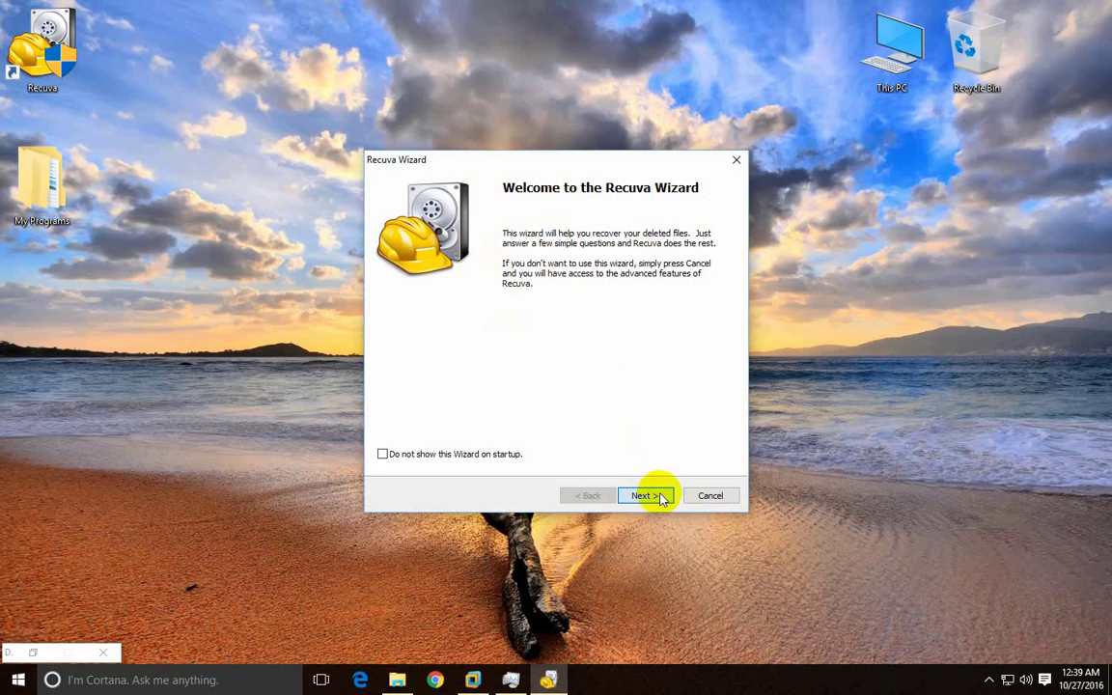
click(647, 495)
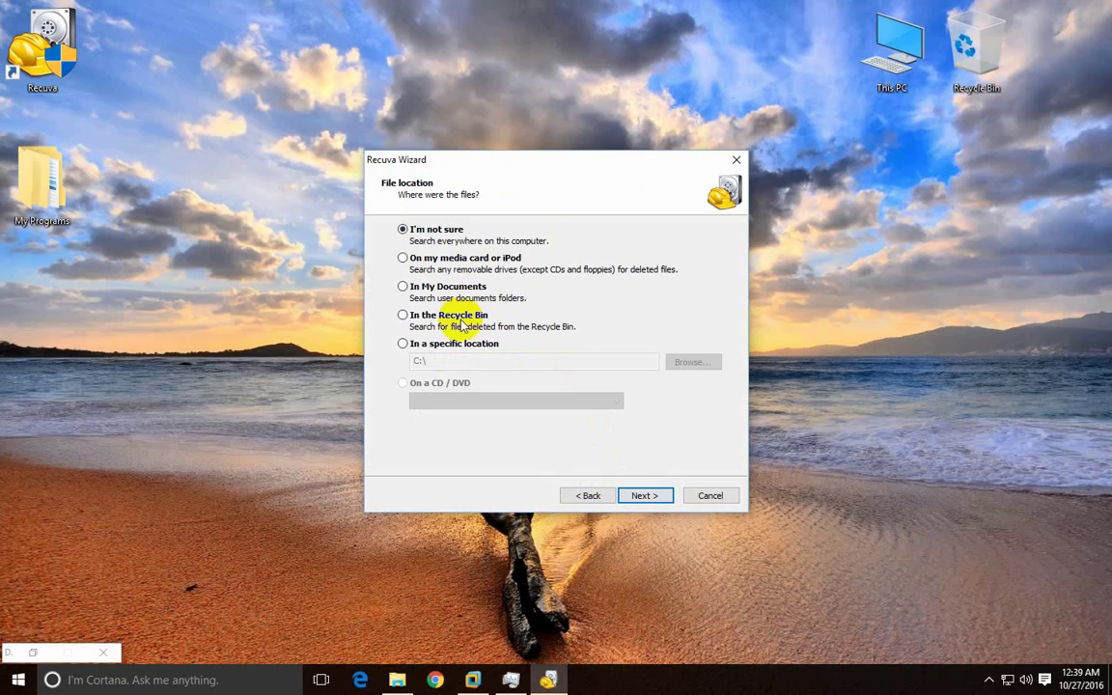
- Pick SAP docs and Videos under SAP on DATA (E:) as the specific location and run the search
click(405, 344)
click(687, 362)
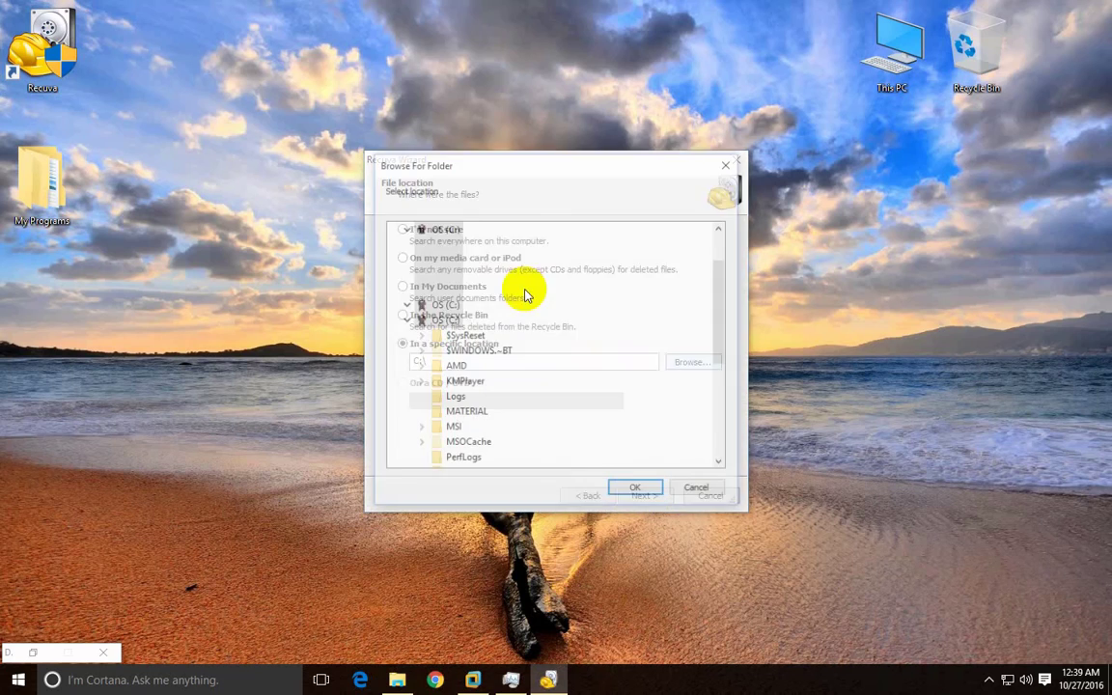
scroll(724, 346, up, 2)
scroll(730, 353, down, 6)
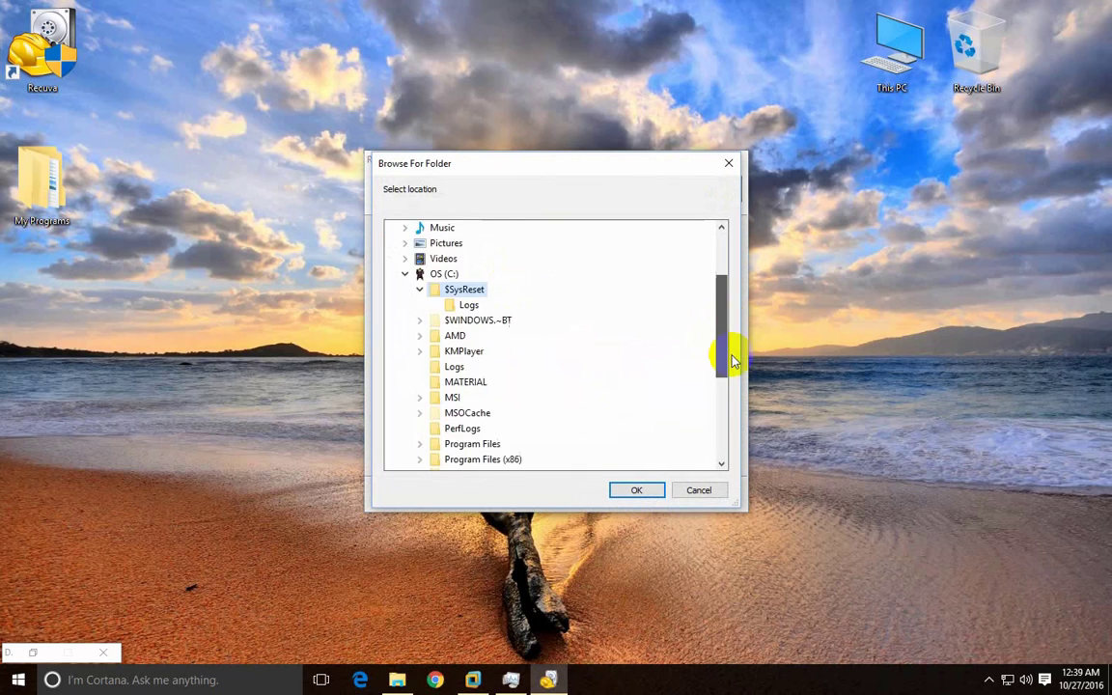
click(404, 350)
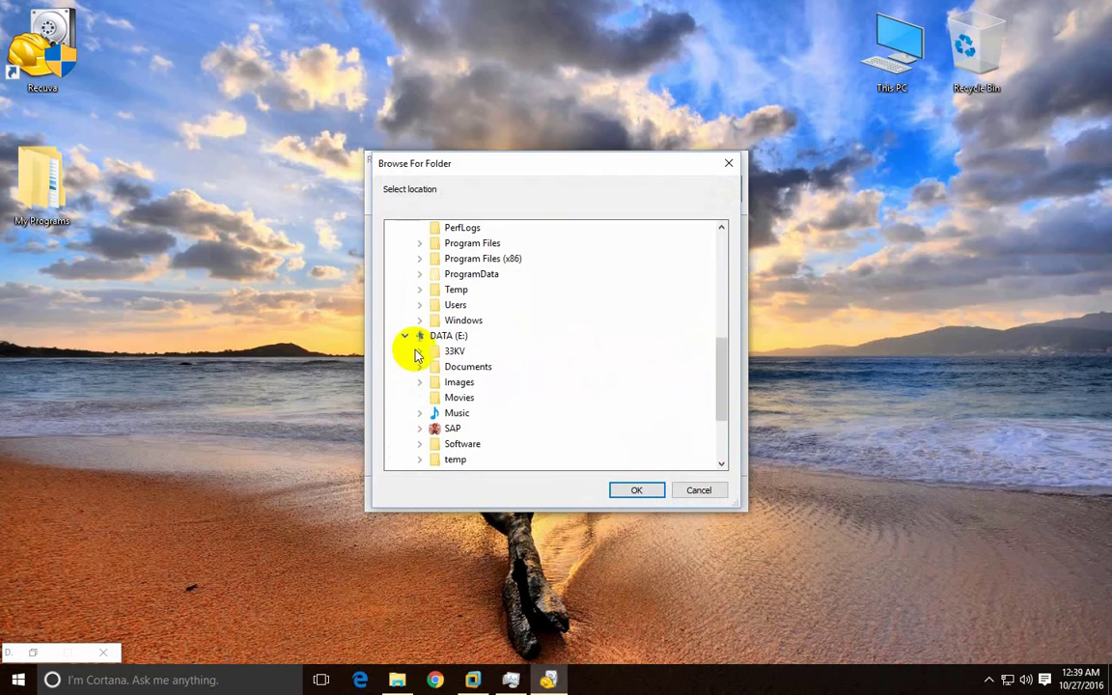
drag(721, 365, 720, 417)
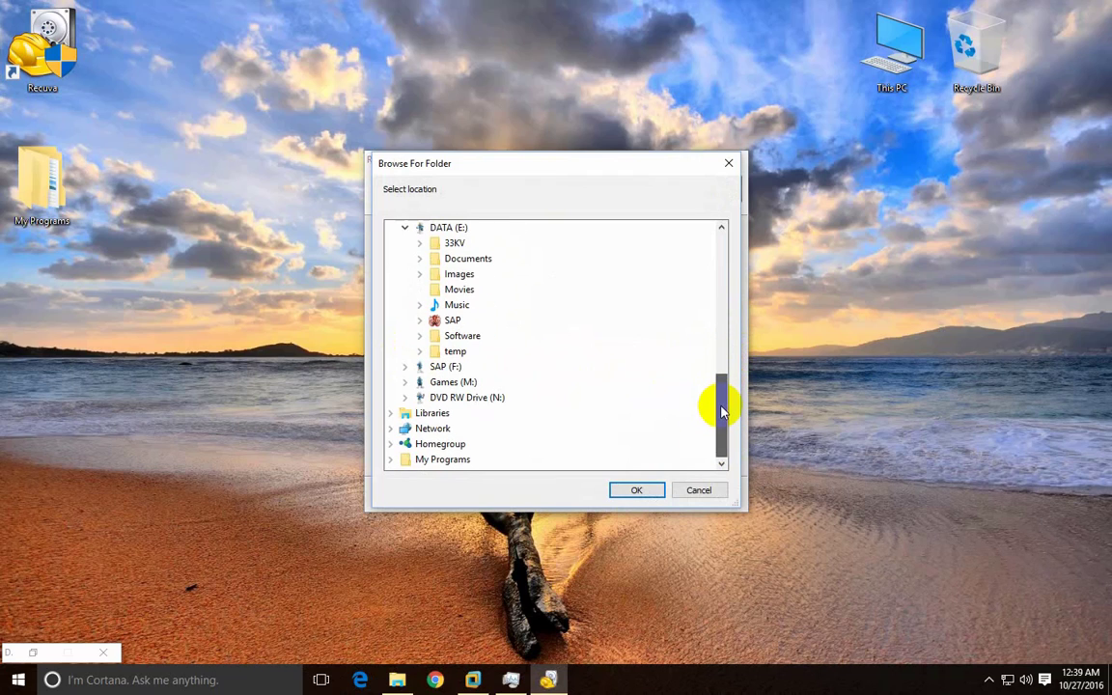
click(420, 321)
click(450, 392)
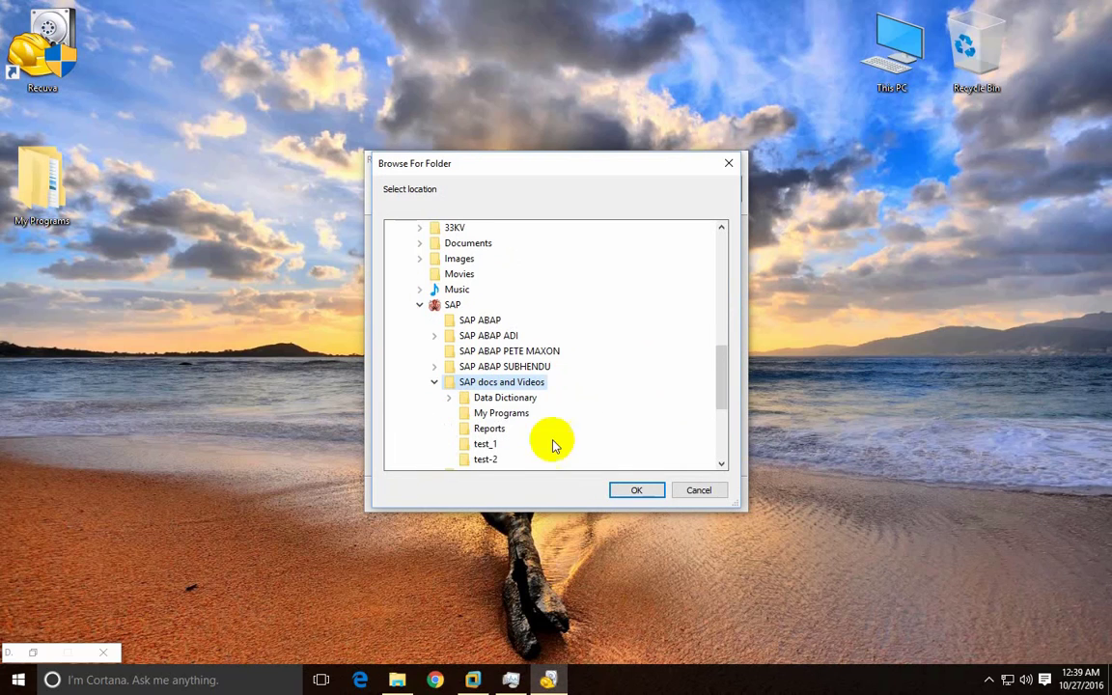
click(632, 492)
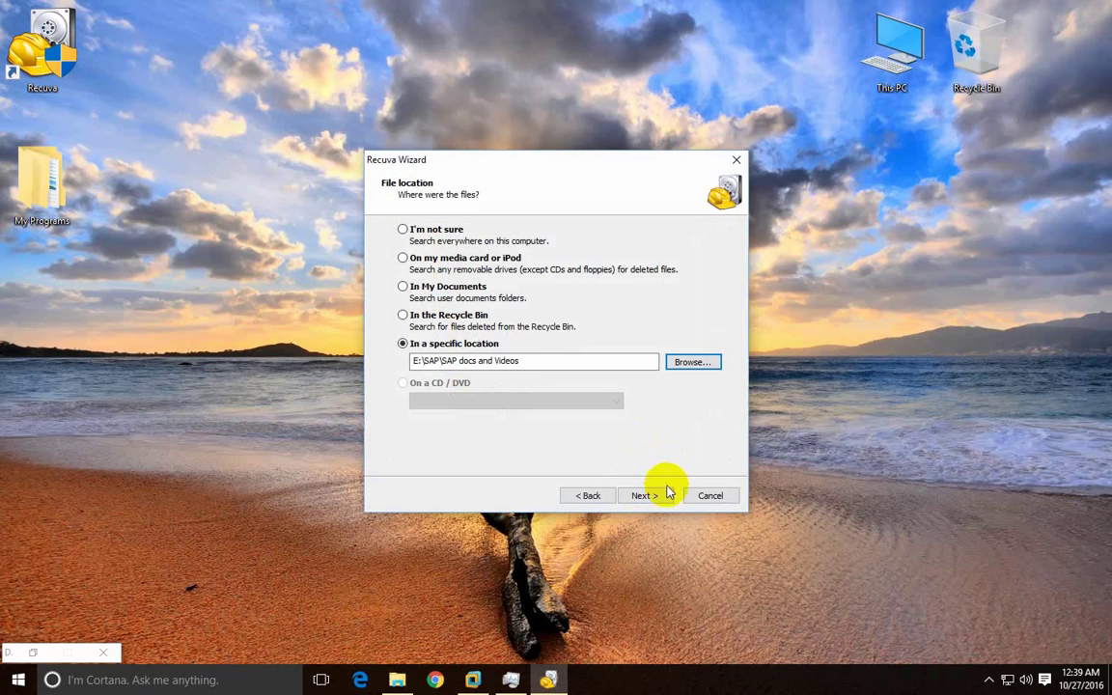
click(644, 496)
click(643, 494)
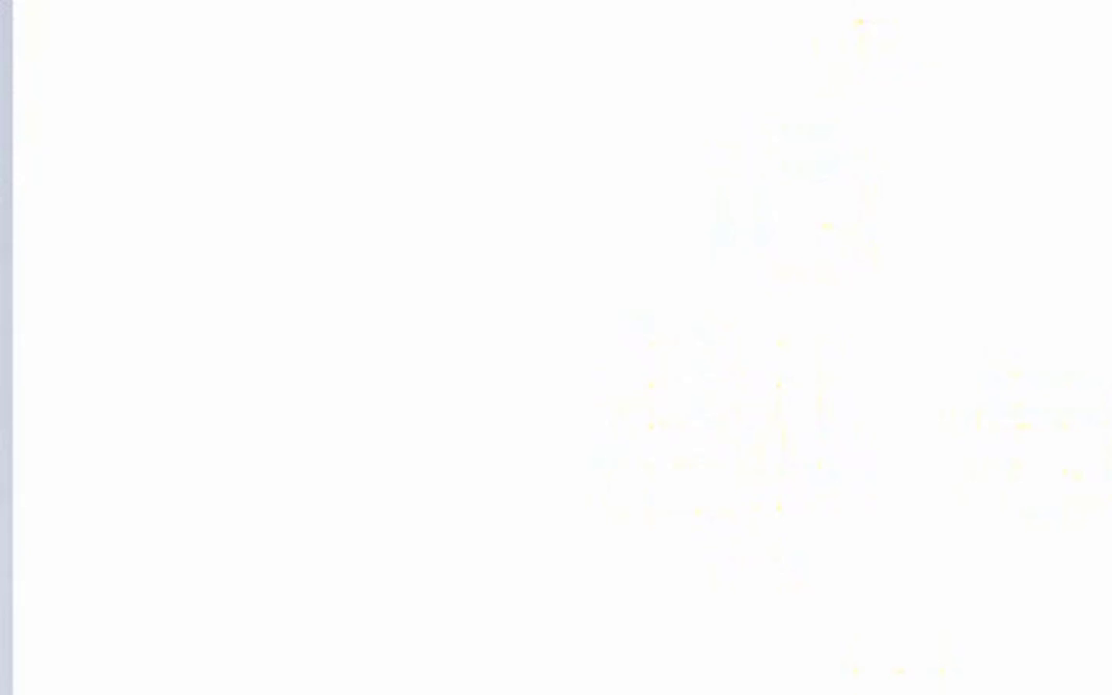
- Draw two rows of four black rectangles on the blank canvas, with seven mostly smaller rectangles scattered beneath them
drag(325, 57, 419, 100)
drag(461, 53, 555, 104)
drag(591, 54, 673, 107)
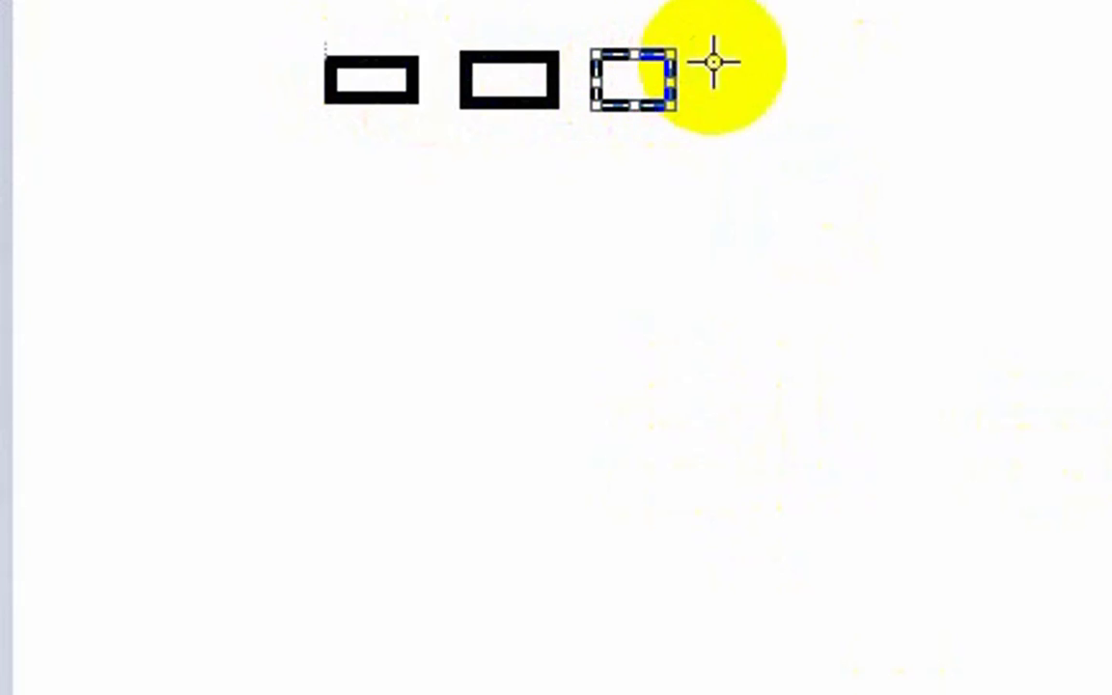
drag(715, 60, 828, 109)
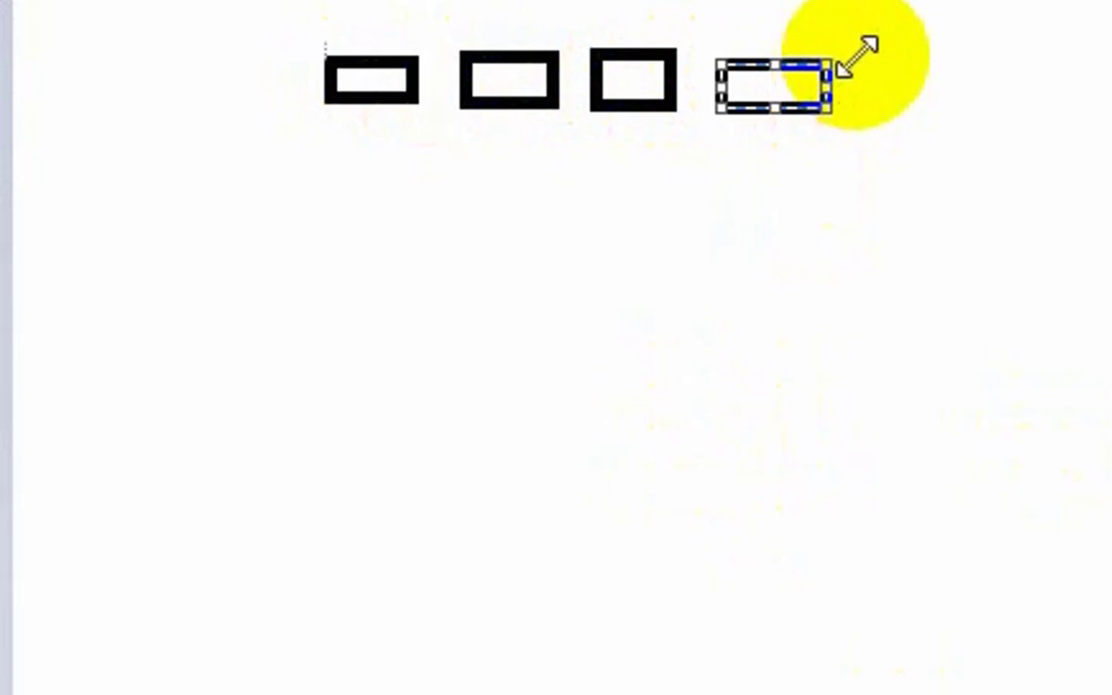
drag(358, 149, 451, 211)
drag(489, 167, 596, 222)
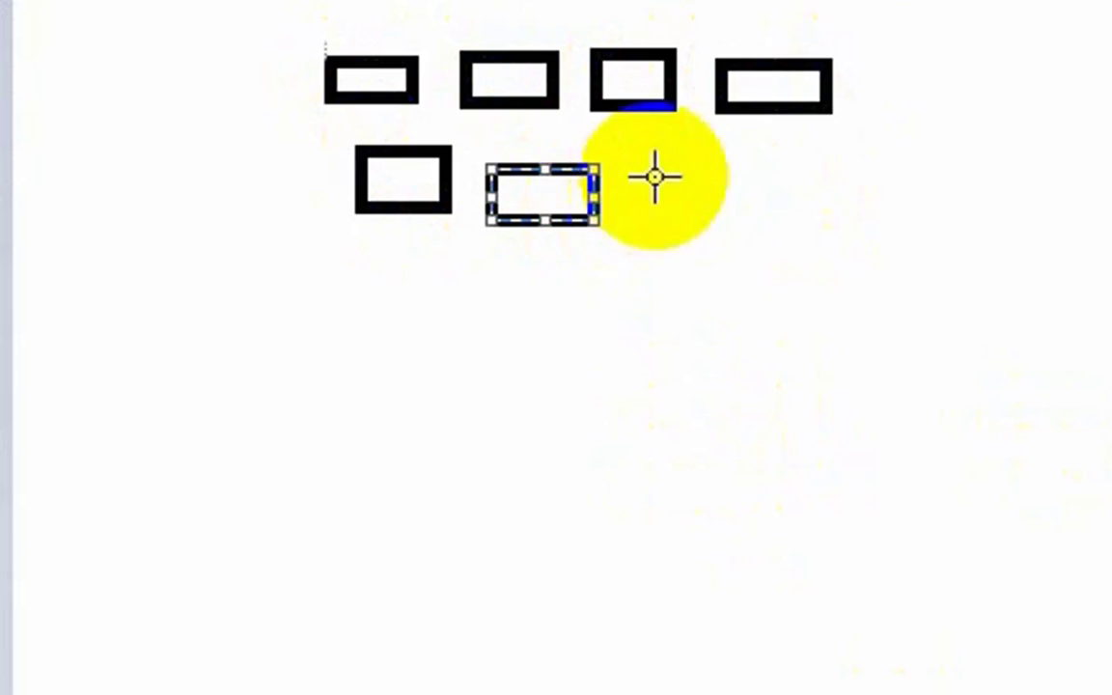
drag(652, 170, 791, 246)
drag(837, 192, 916, 252)
drag(413, 368, 462, 398)
drag(498, 314, 558, 359)
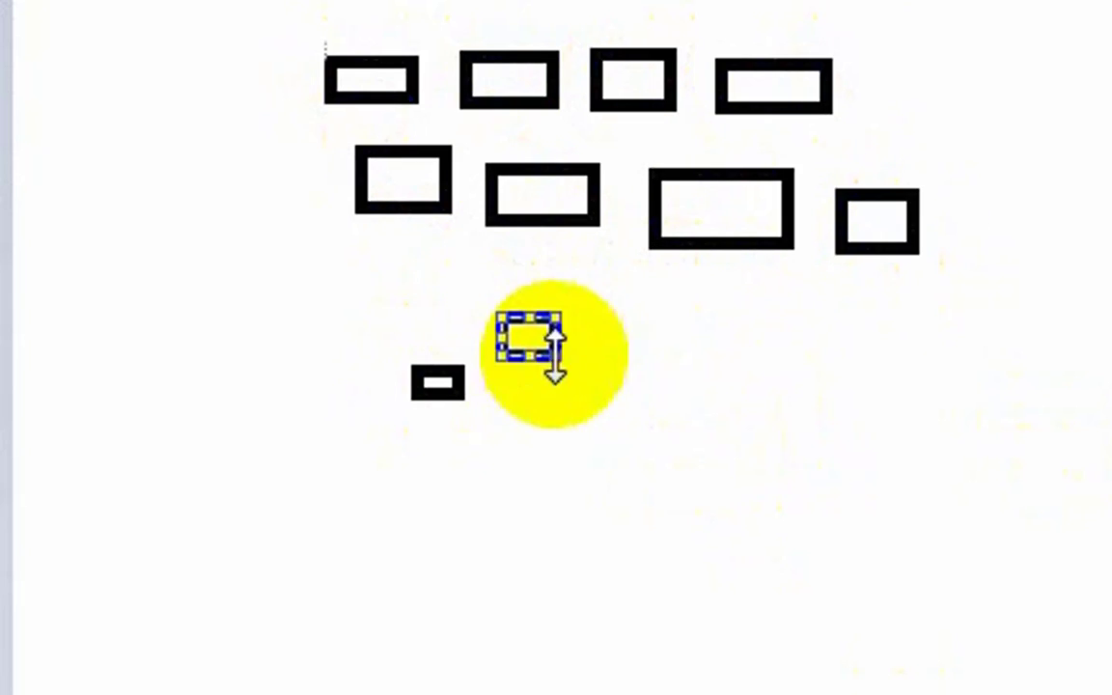
drag(485, 263, 590, 337)
drag(643, 326, 679, 368)
drag(571, 388, 630, 430)
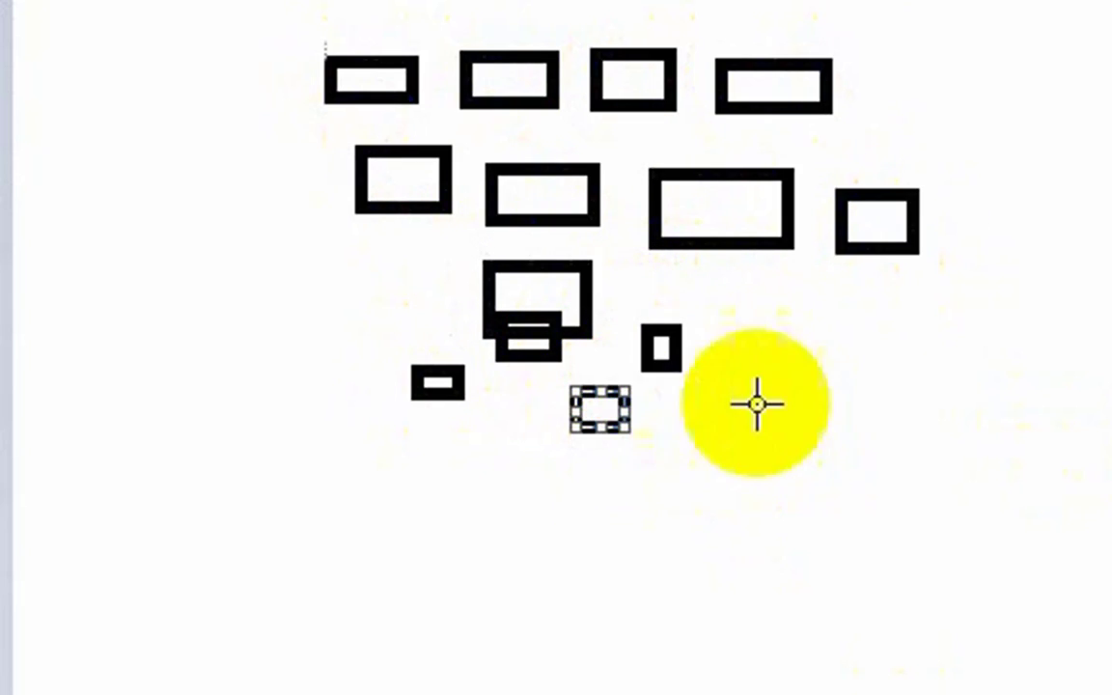
drag(756, 404, 821, 461)
drag(699, 406, 742, 465)
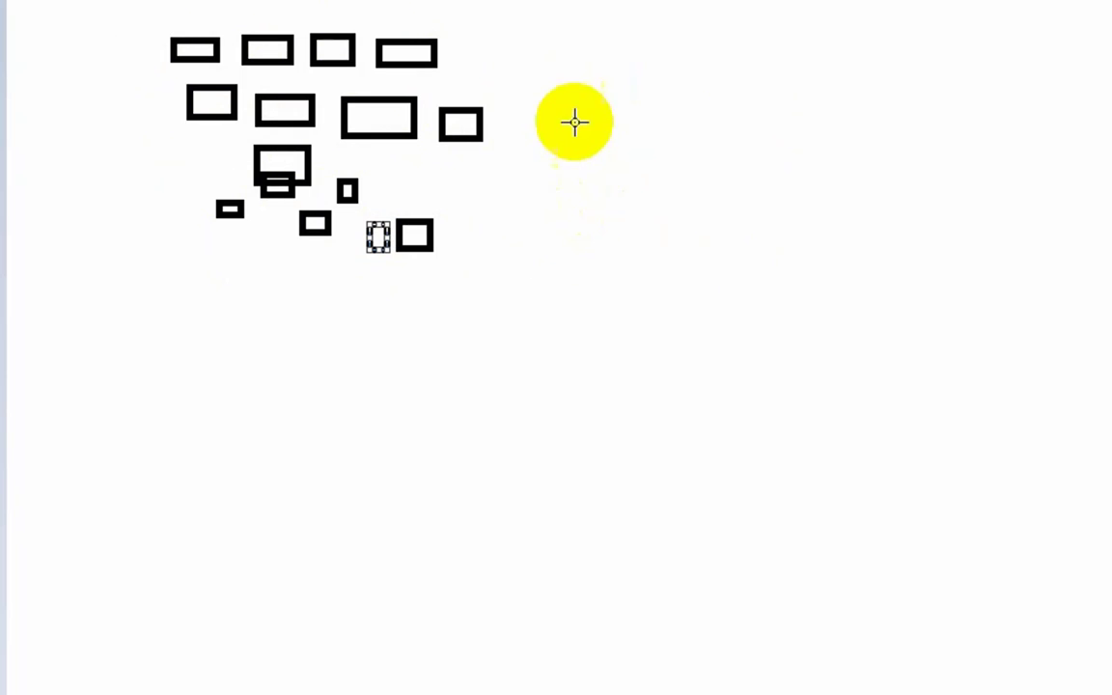
- Draw one large, nearly square rectangle well to the right of the group of small rectangles
click(544, 5)
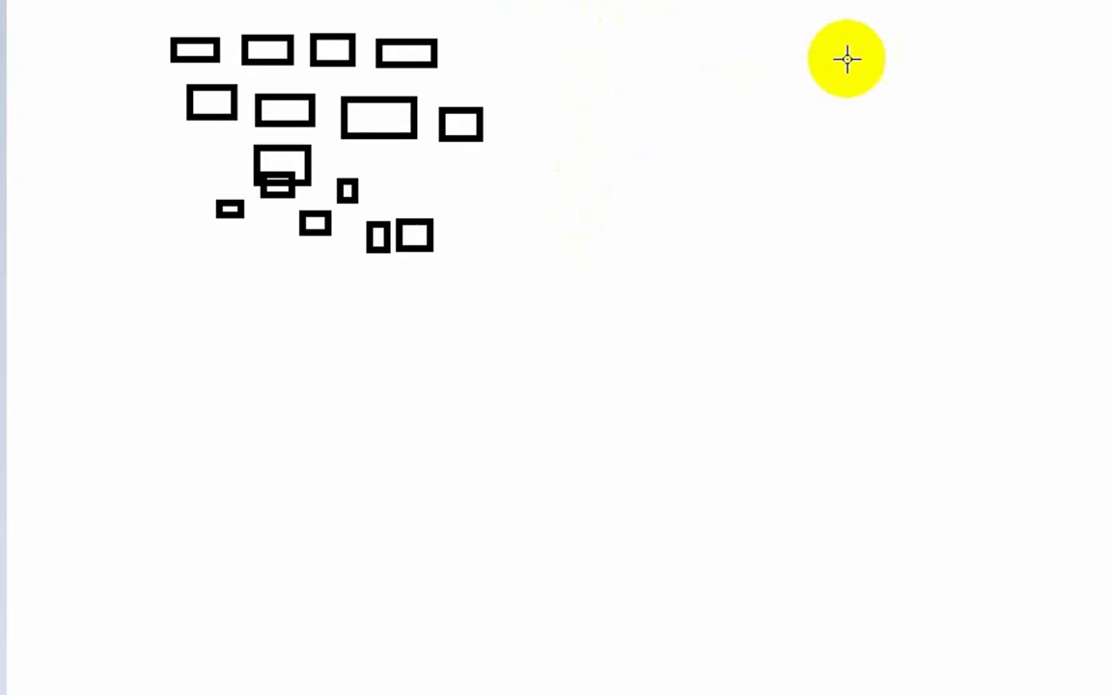
drag(789, 14, 1072, 309)
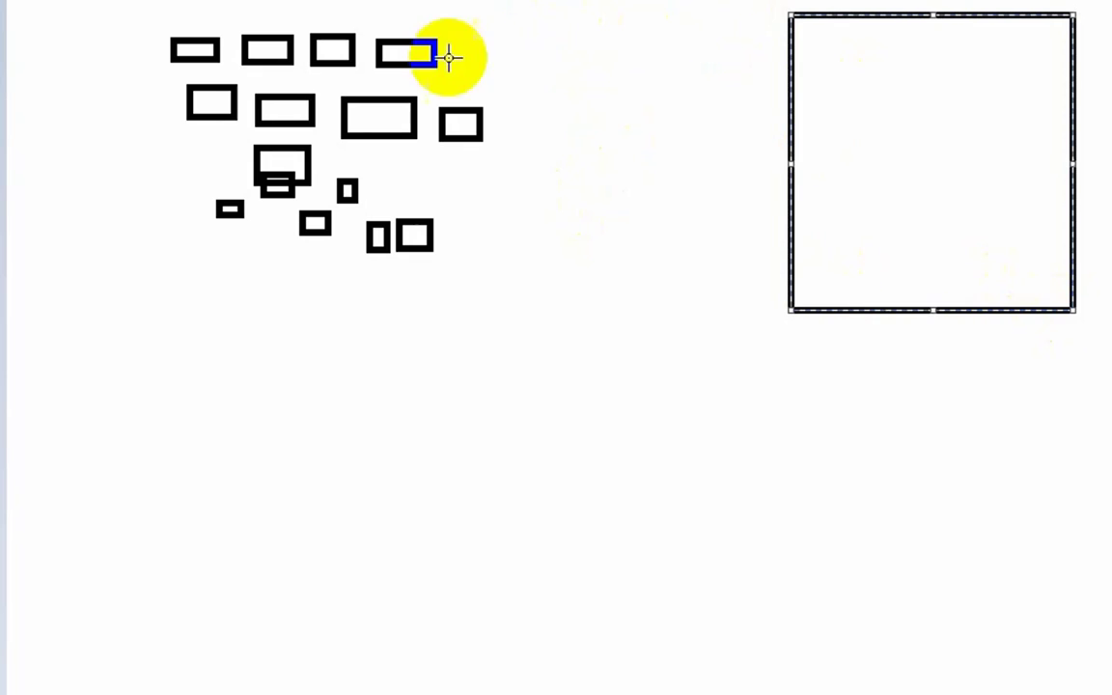
key(Escape)
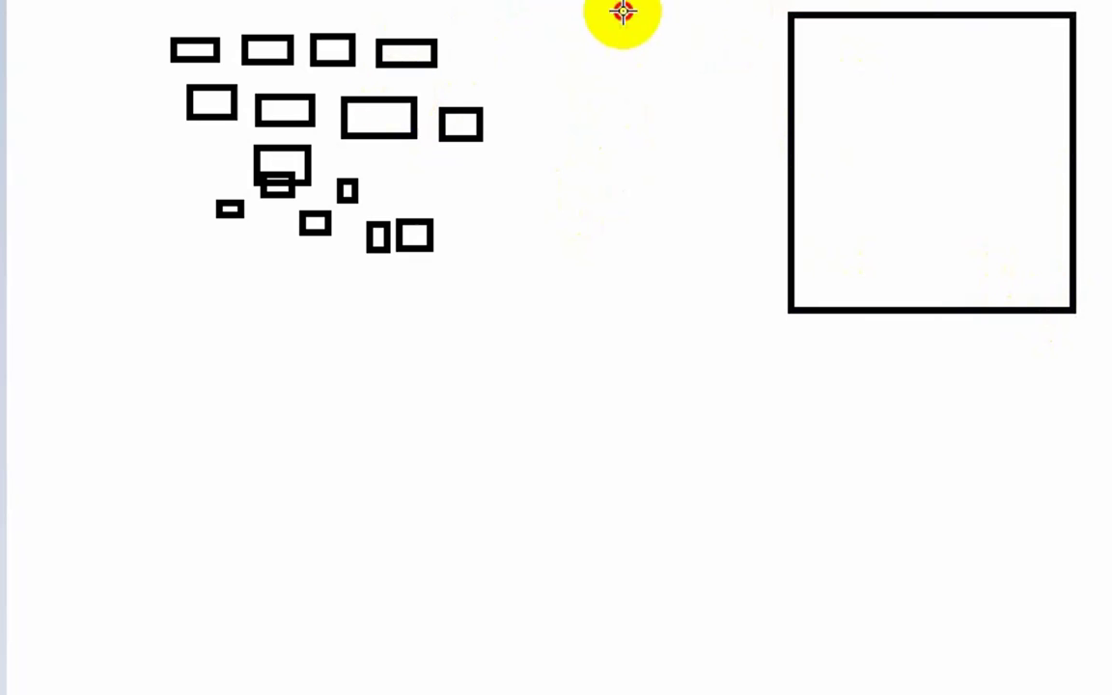
- Draw a long vertical line between the small rectangles and the large square, plus six slanted lines around it
mouse_move(623, 11)
mouse_down()
mouse_move(658, 546)
mouse_move(615, 546)
mouse_move(625, 549)
mouse_up()
drag(703, 127, 417, 108)
drag(654, 154, 396, 129)
drag(603, 234, 330, 161)
drag(623, 203, 497, 174)
drag(508, 103, 672, 229)
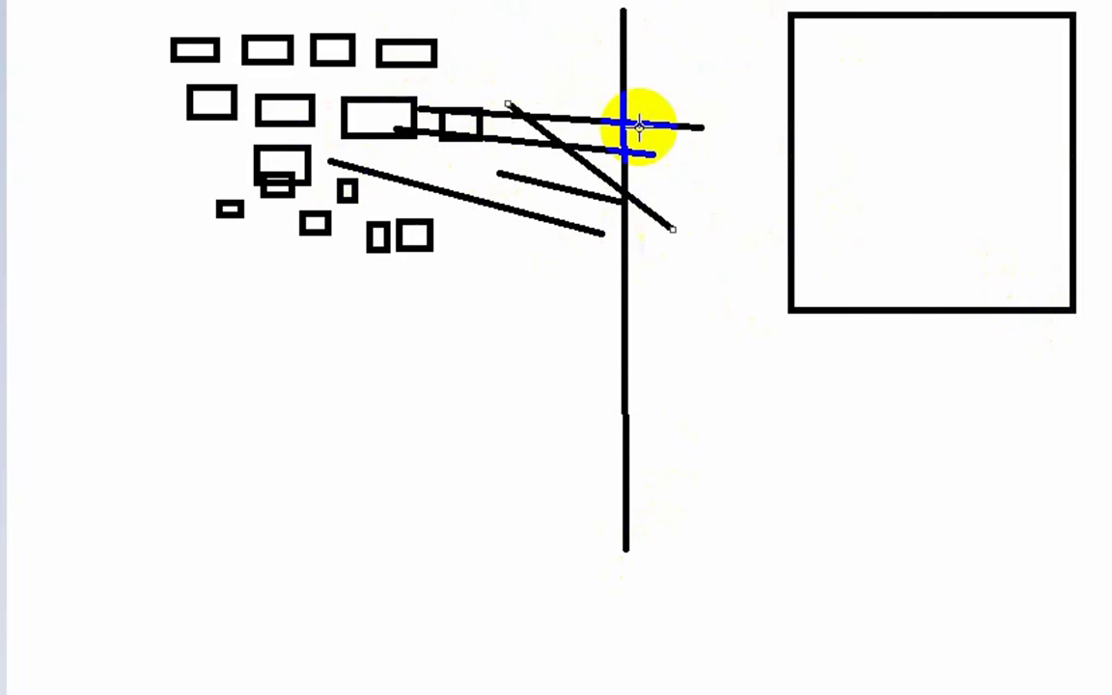
drag(639, 125, 553, 280)
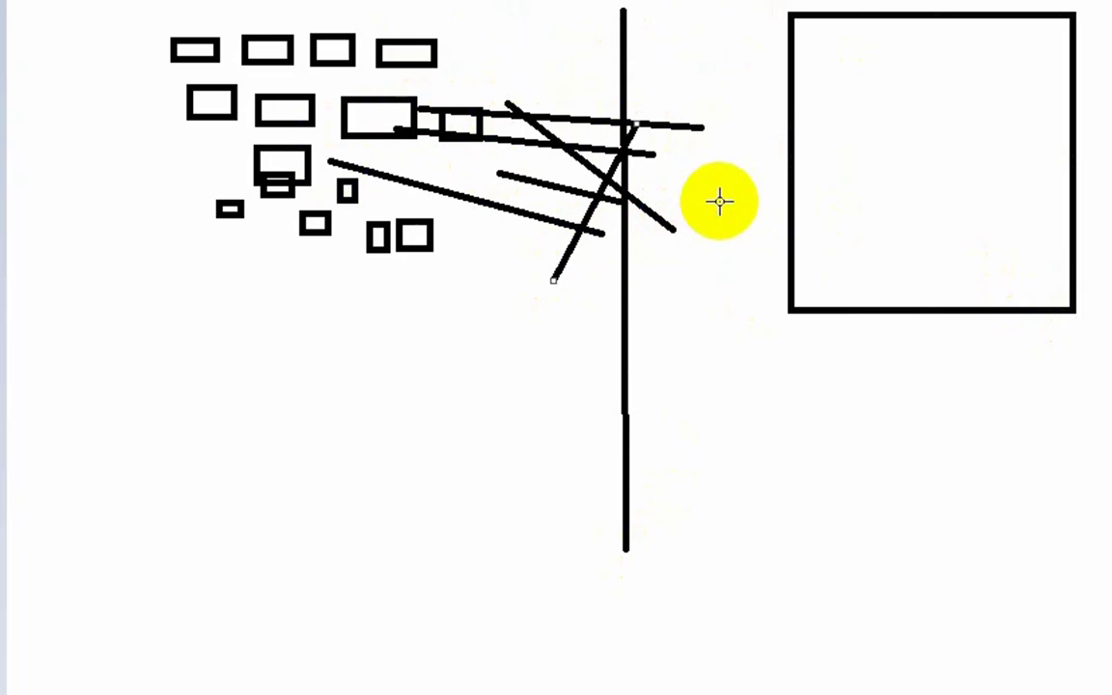
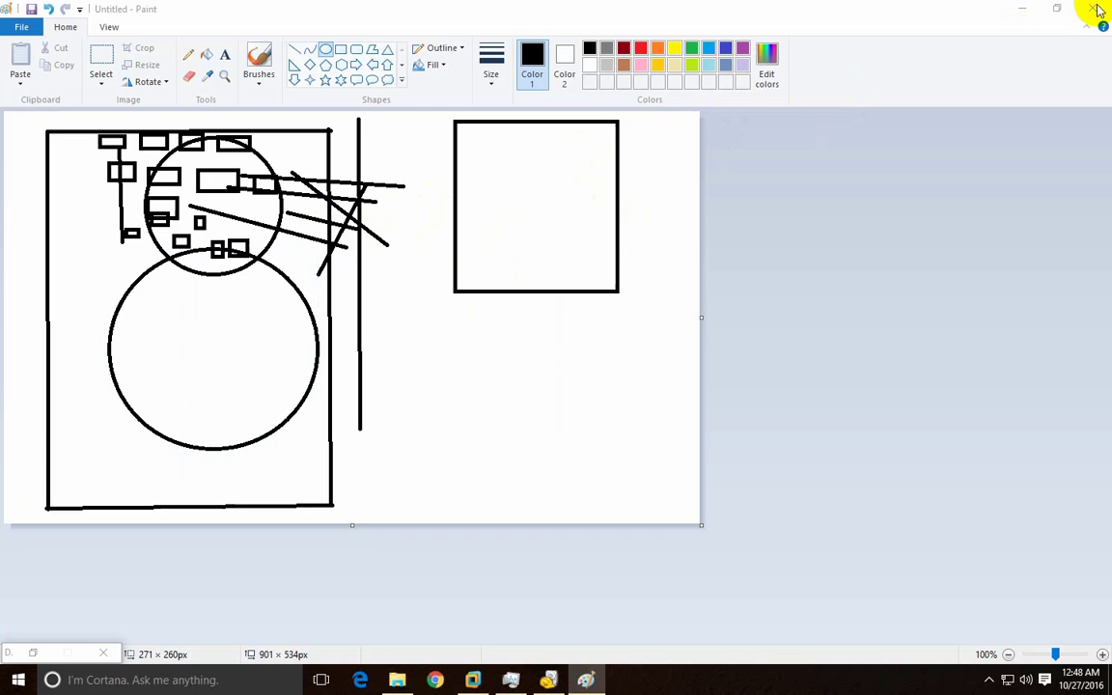
- Close the untitled Paint sketch without saving it, and close the Recuva results window
click(1085, 9)
click(571, 343)
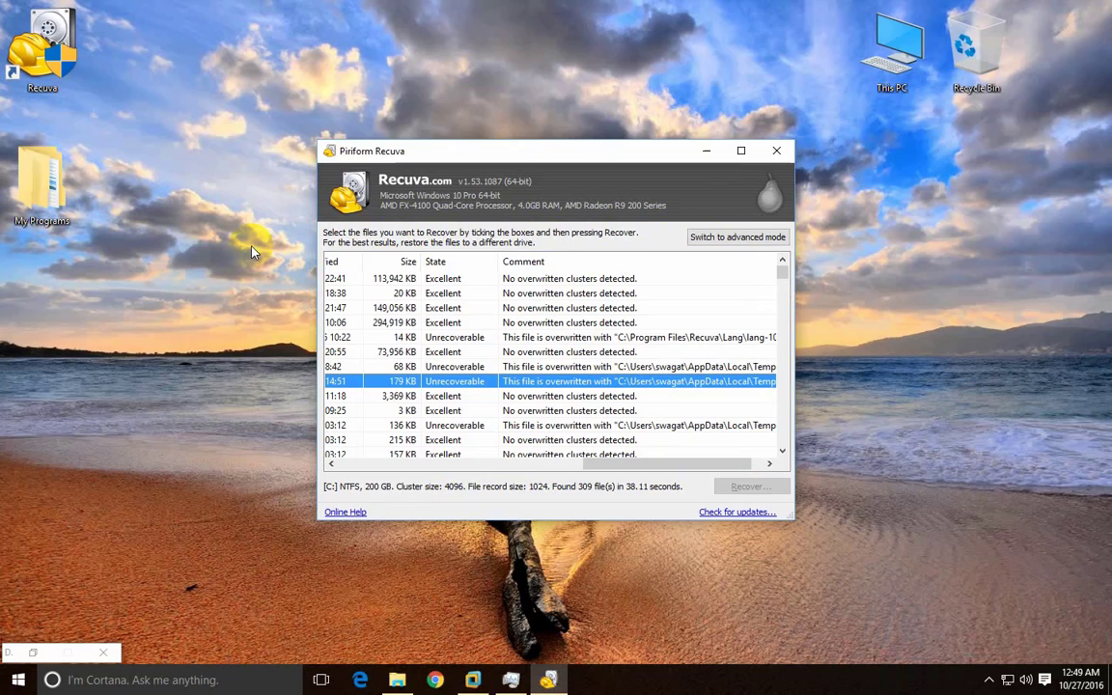
click(778, 151)
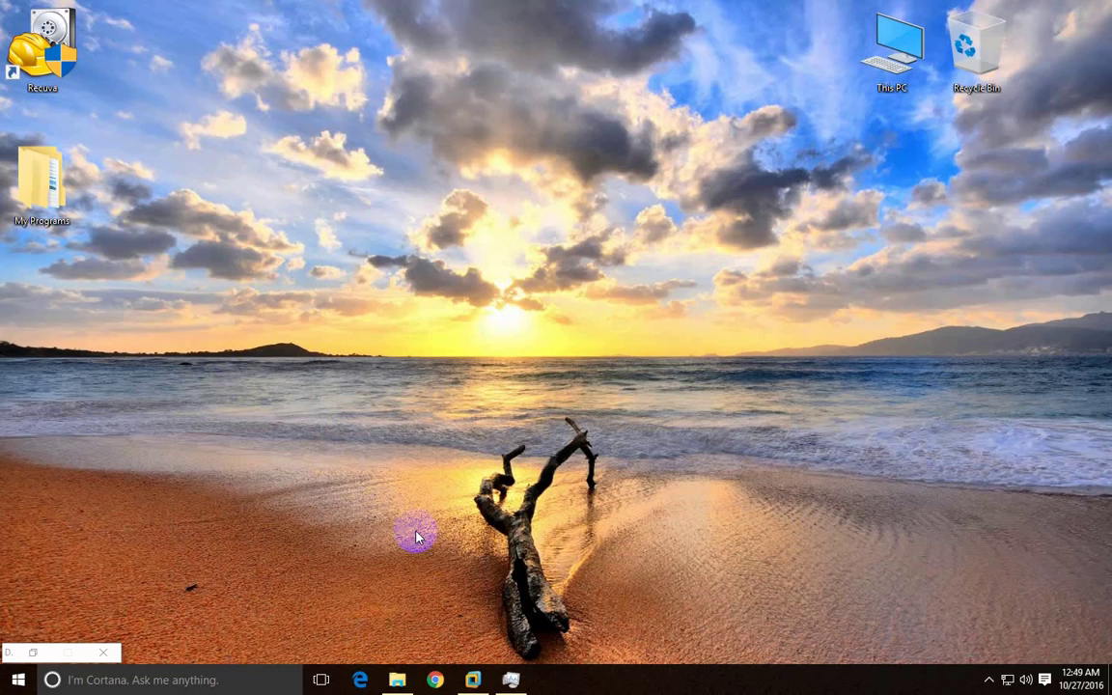
- Look through the Bill latest folder under temp on DATA (E:) in File Explorer and return to the drive
click(397, 677)
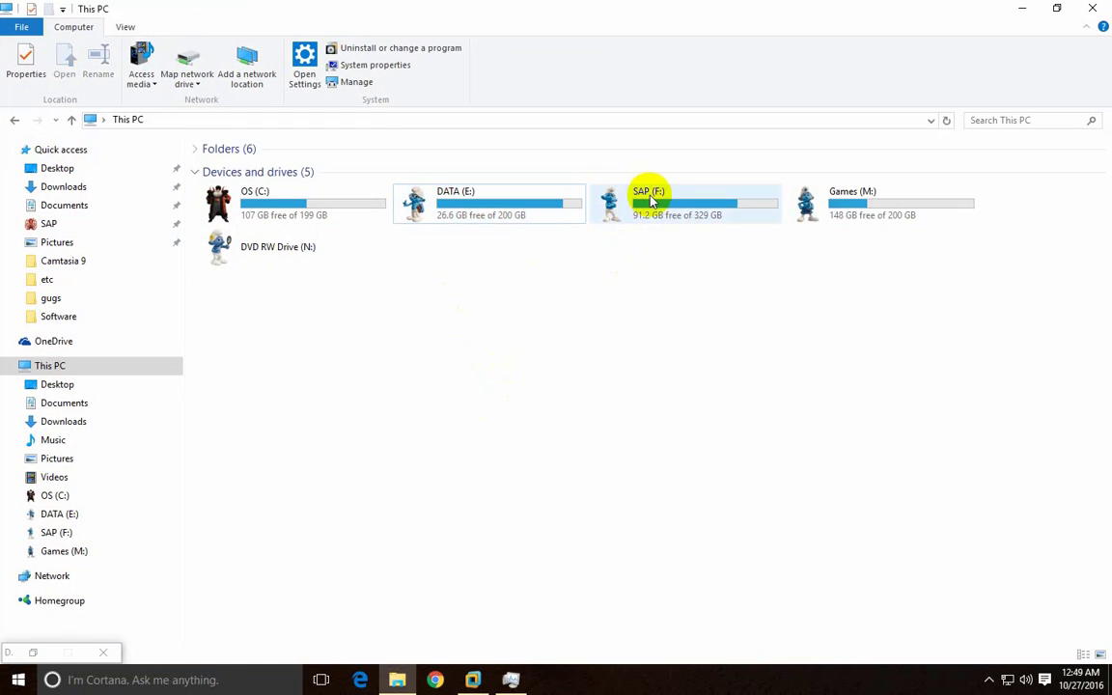
double_click(526, 198)
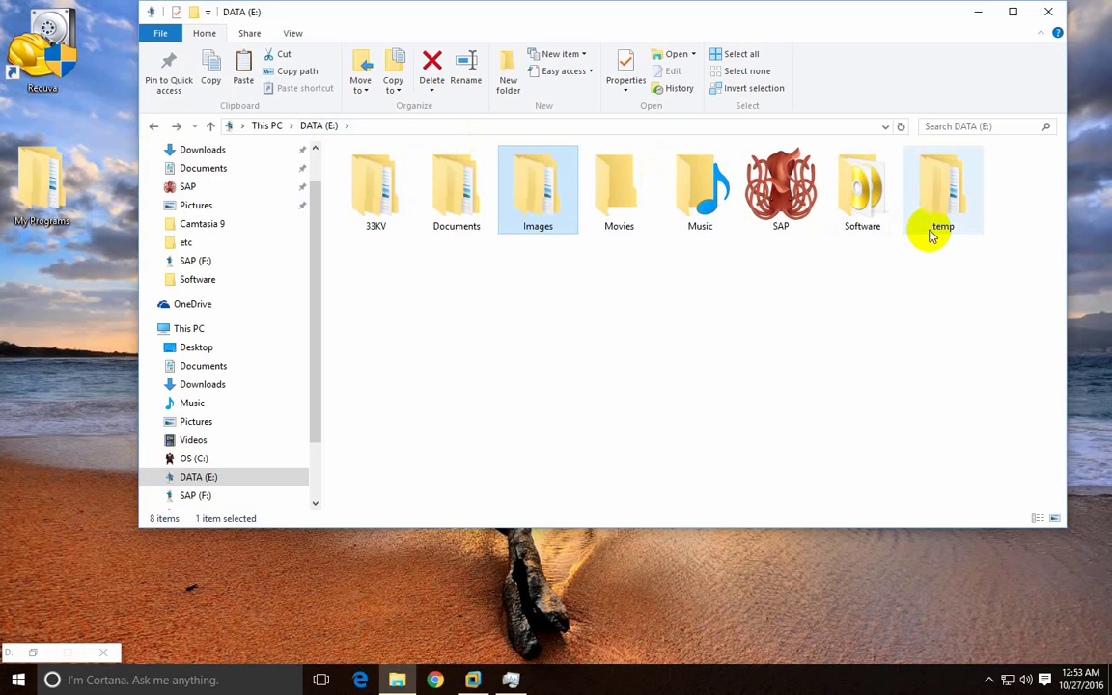
double_click(942, 229)
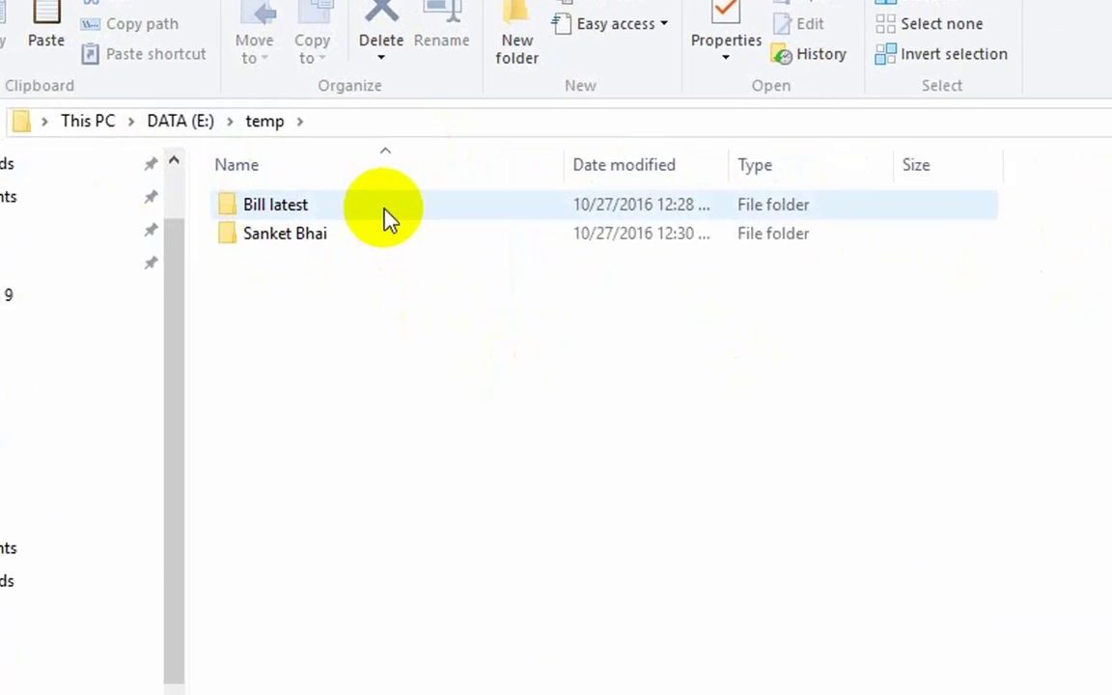
click(434, 177)
double_click(375, 229)
click(374, 228)
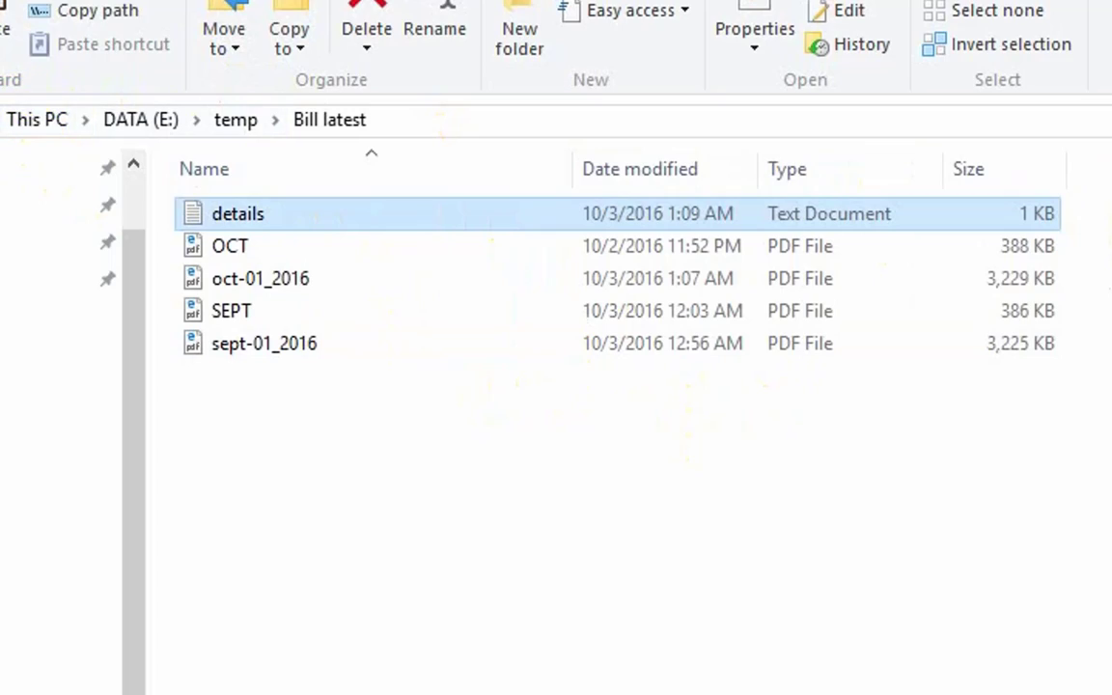
click(66, 196)
click(65, 196)
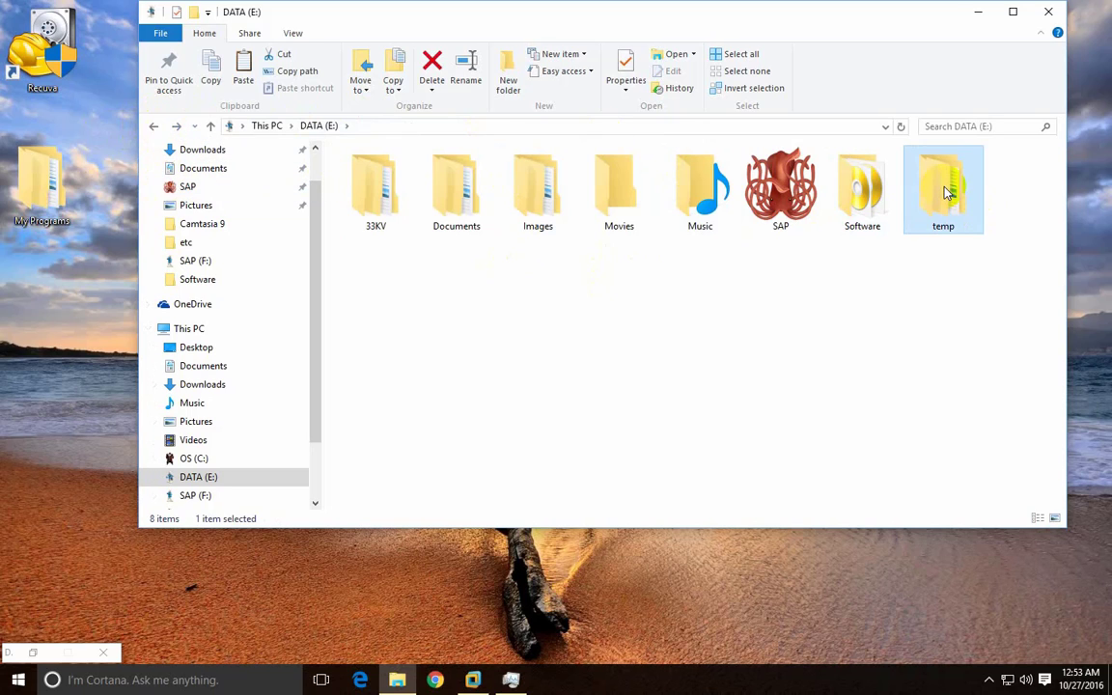
- Permanently delete the details text document from the Bill latest folder under temp on DATA (E:)
mouse_move(946, 193)
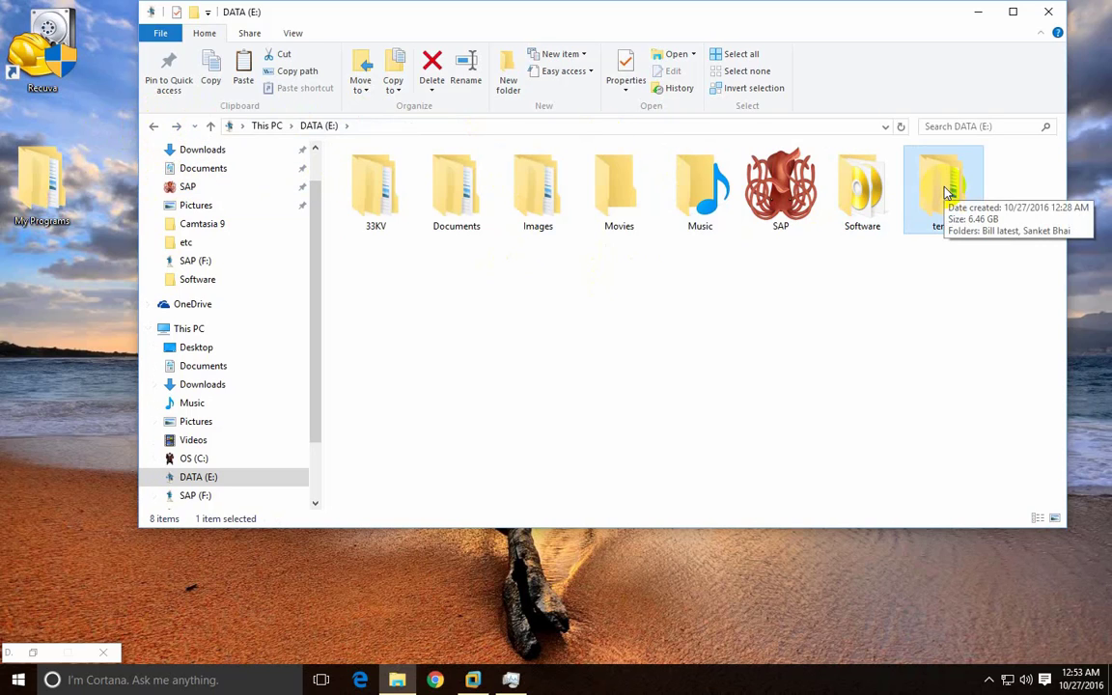
double_click(945, 193)
click(386, 173)
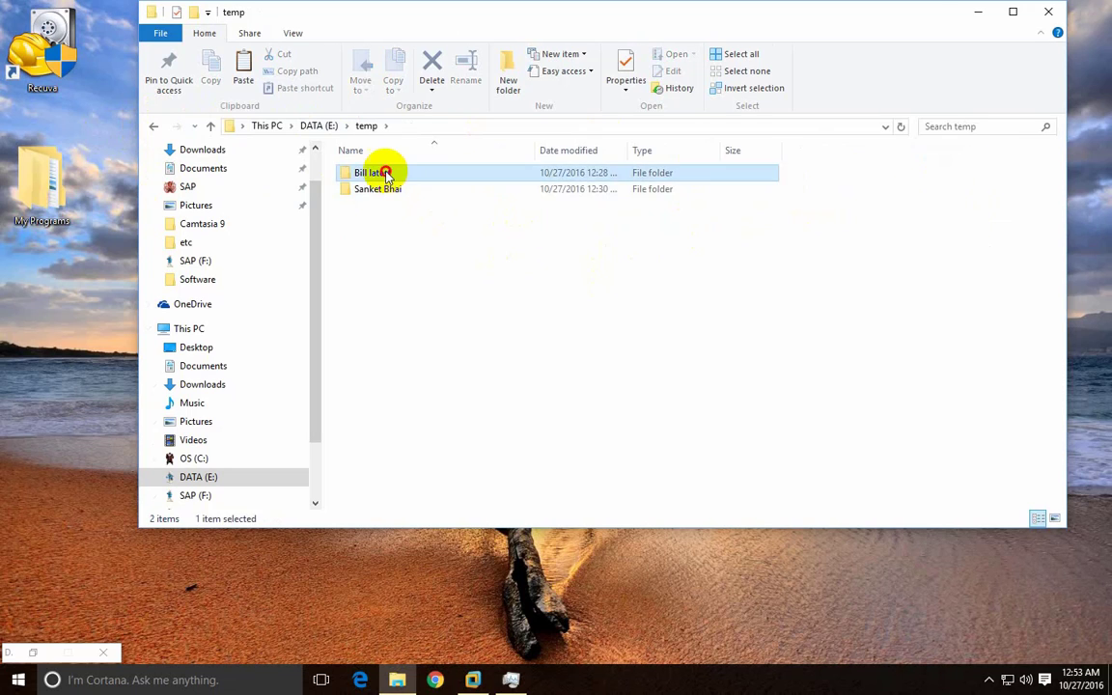
double_click(386, 174)
click(385, 174)
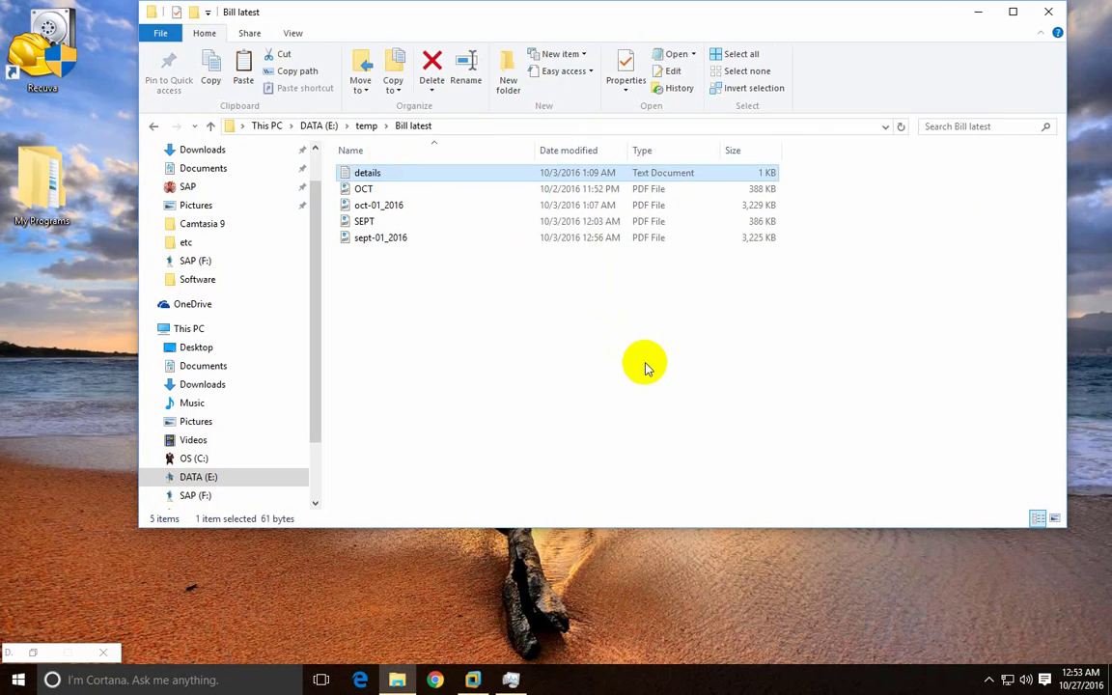
key(shift+Delete)
key(Return)
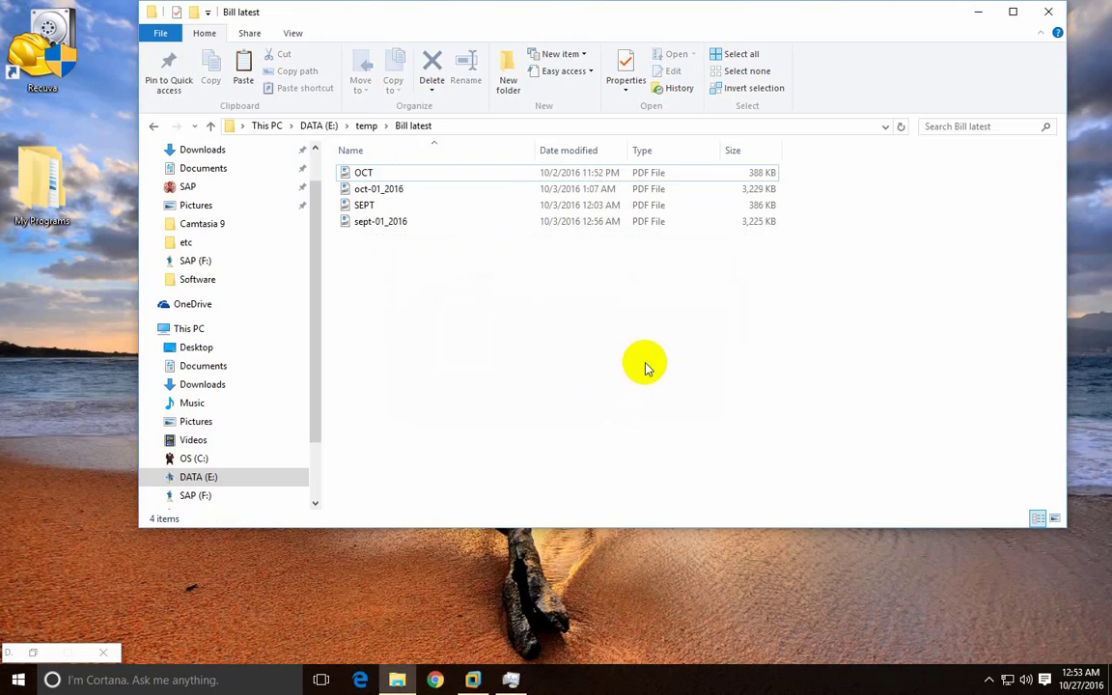
- Close the folder window and check whether the Recycle Bin holds the deleted details file
click(1050, 13)
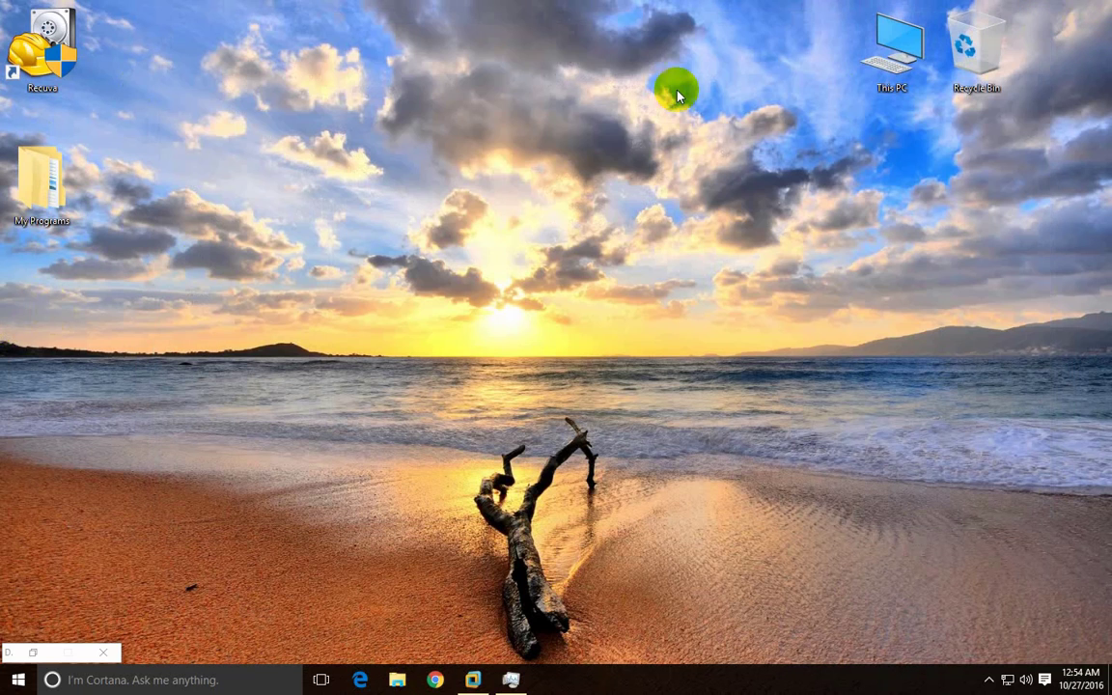
double_click(960, 58)
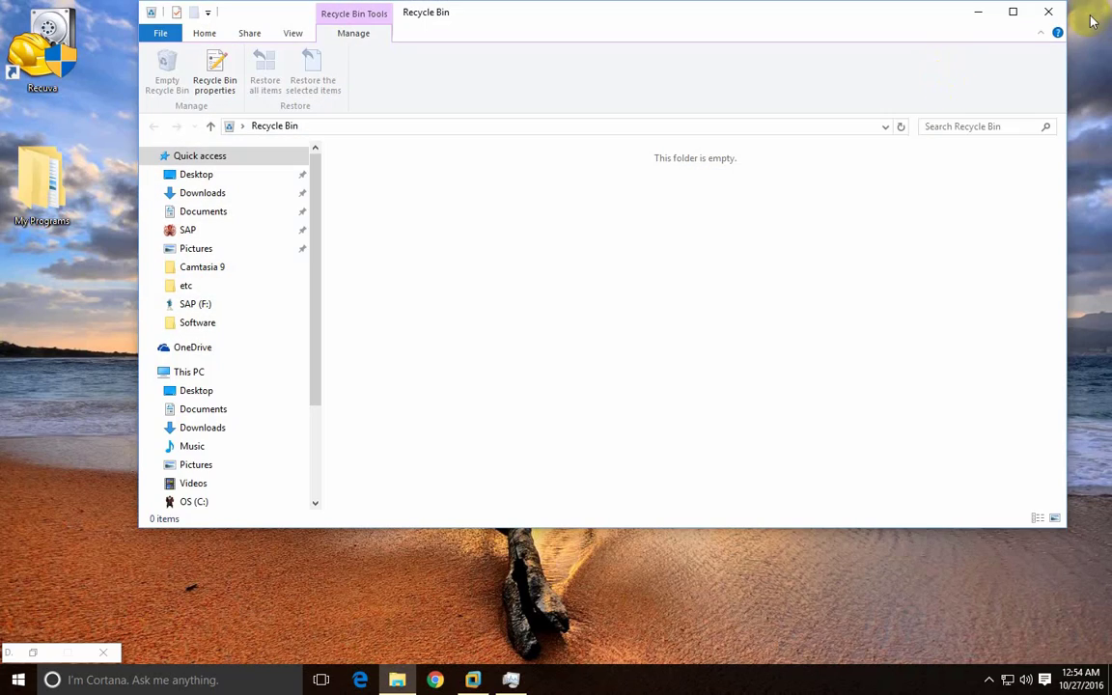
click(1042, 12)
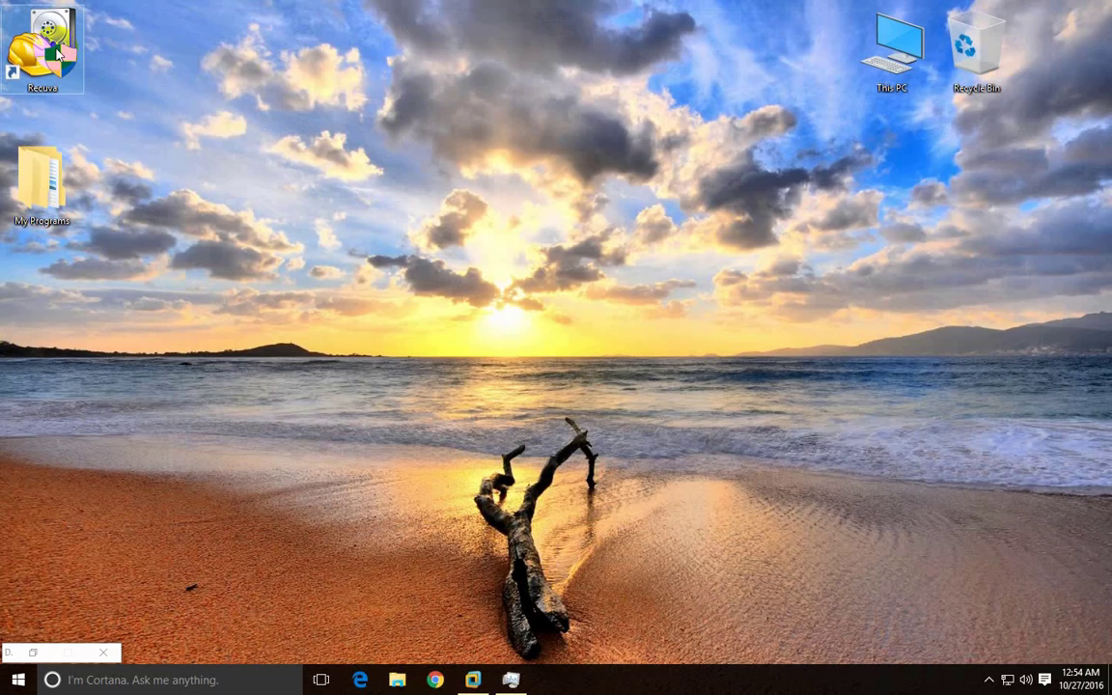
- Launch the Recuva wizard and continue with All Files as the file type
click(617, 374)
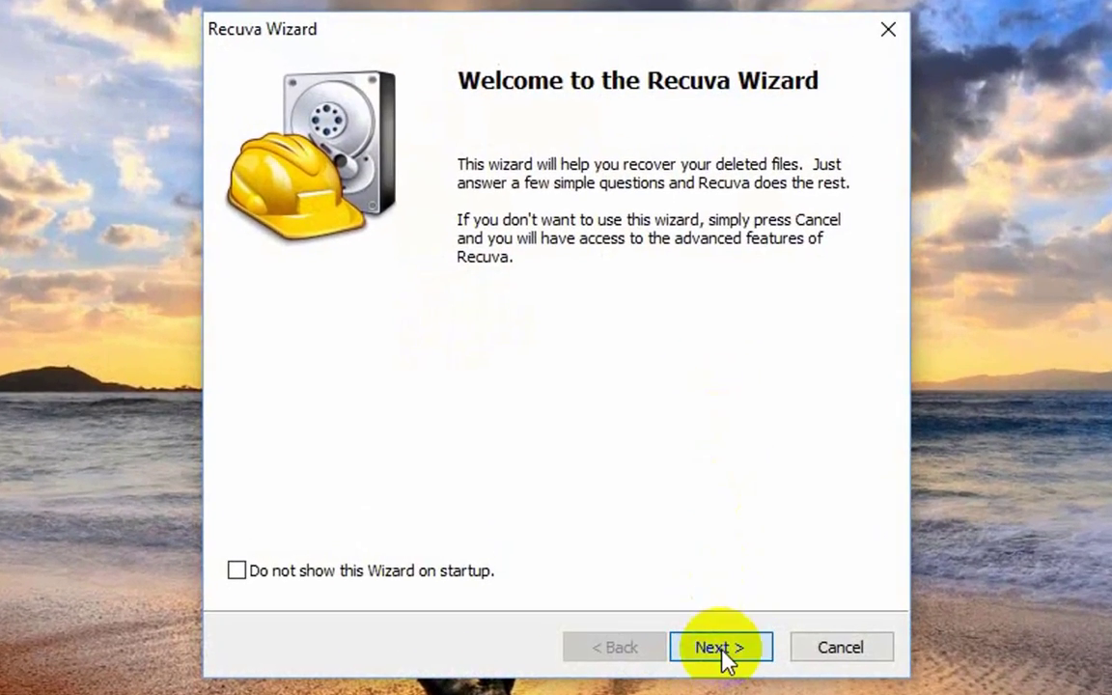
click(665, 532)
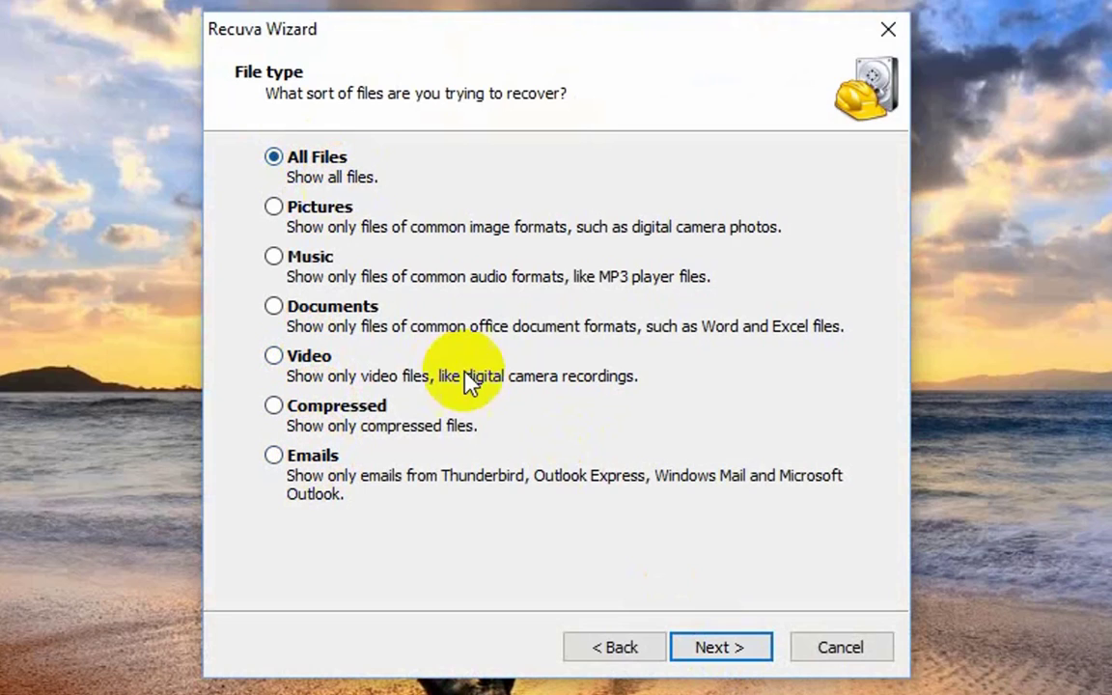
click(716, 648)
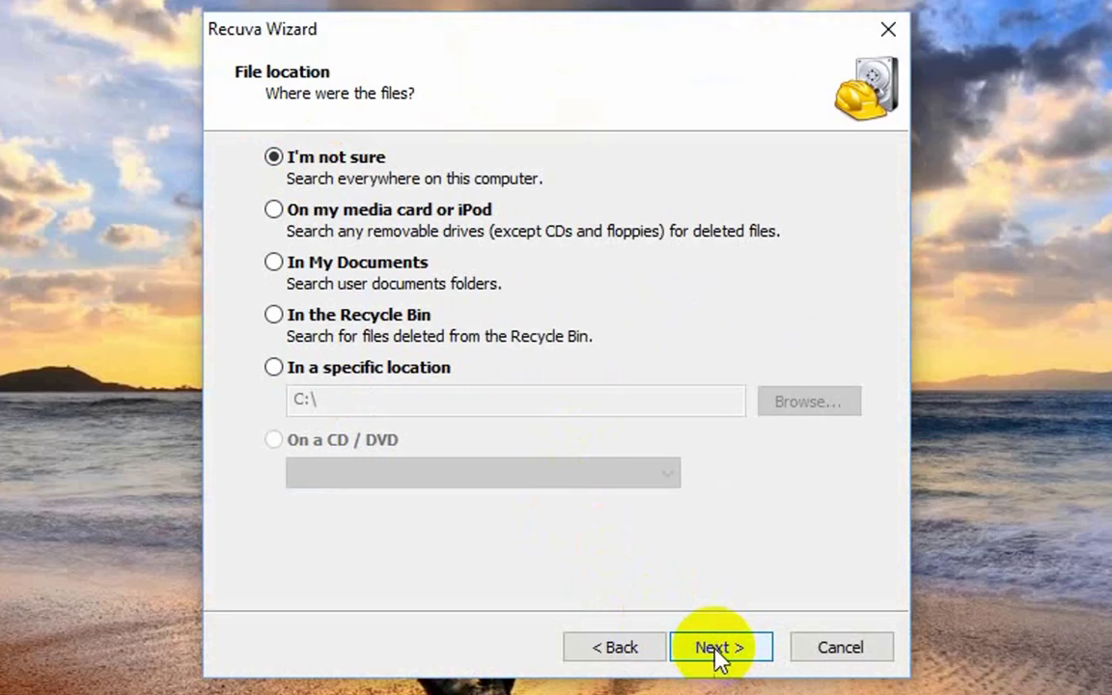
- Set the specific location to E:\ and run the search for deleted files
click(376, 377)
click(806, 401)
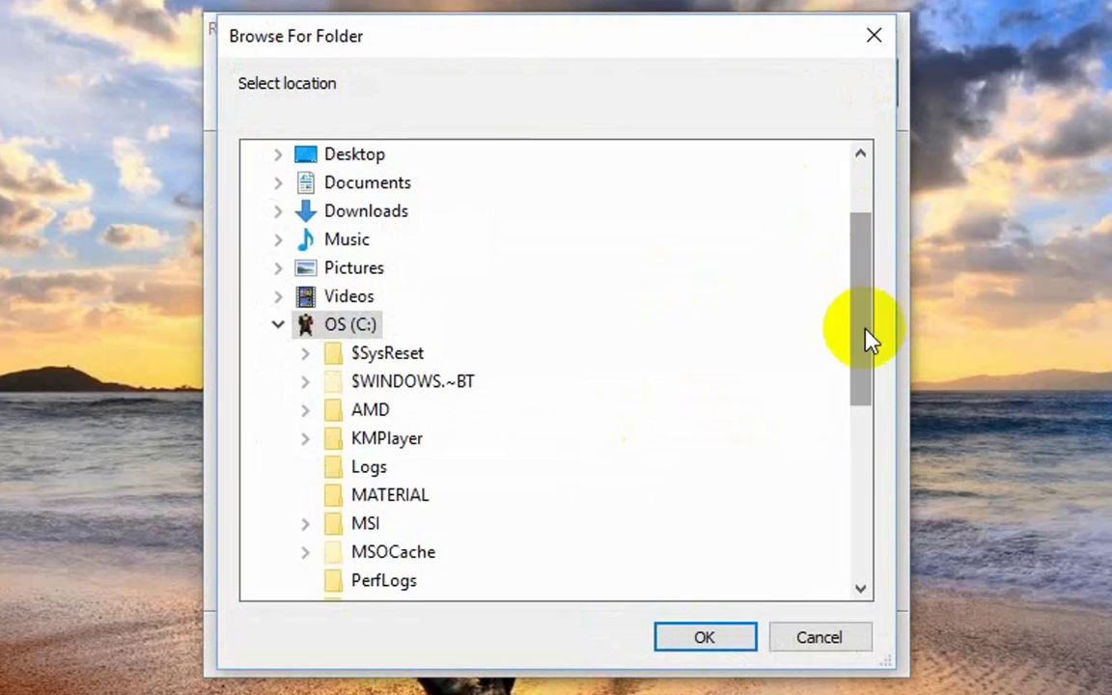
drag(867, 338, 866, 510)
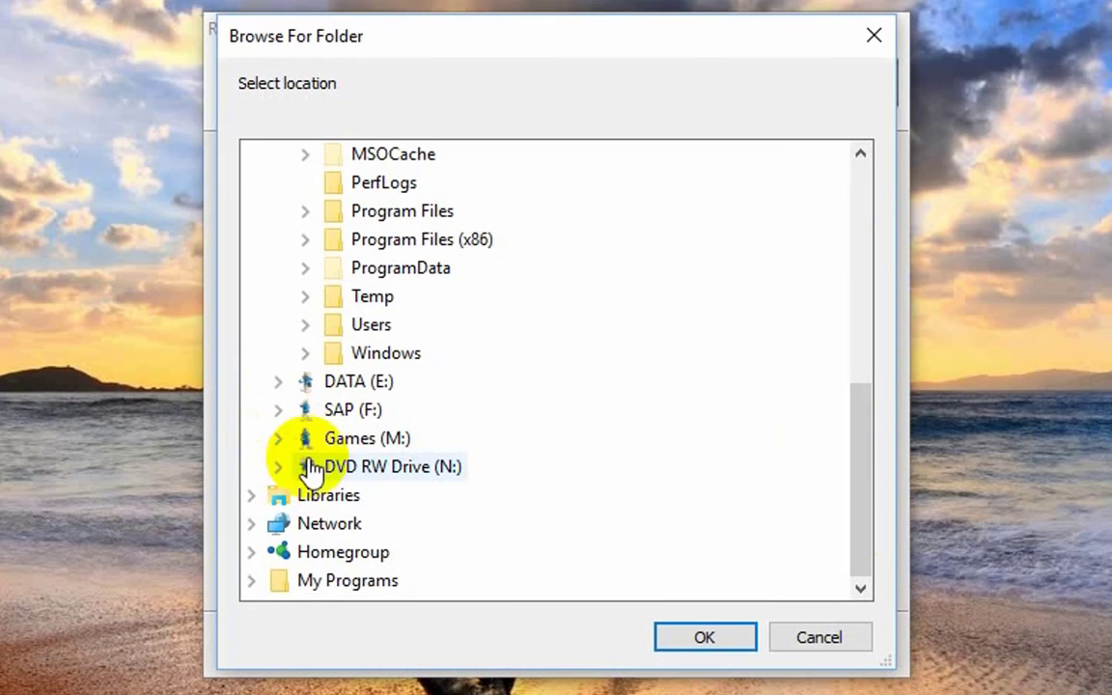
click(300, 388)
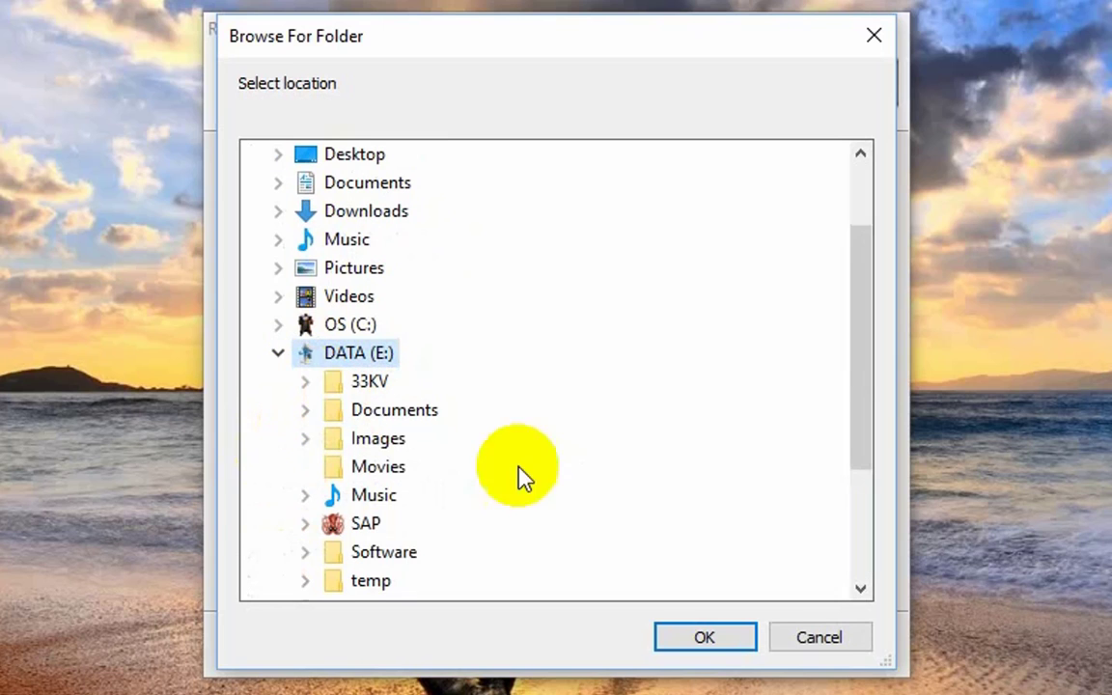
click(704, 639)
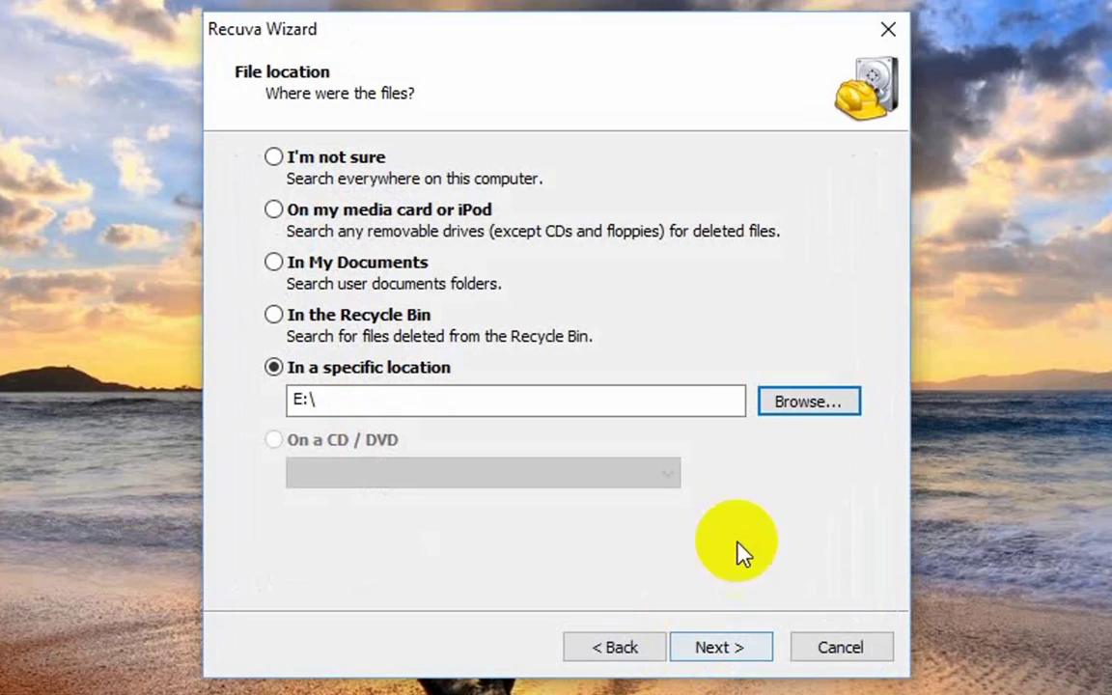
click(716, 647)
click(721, 652)
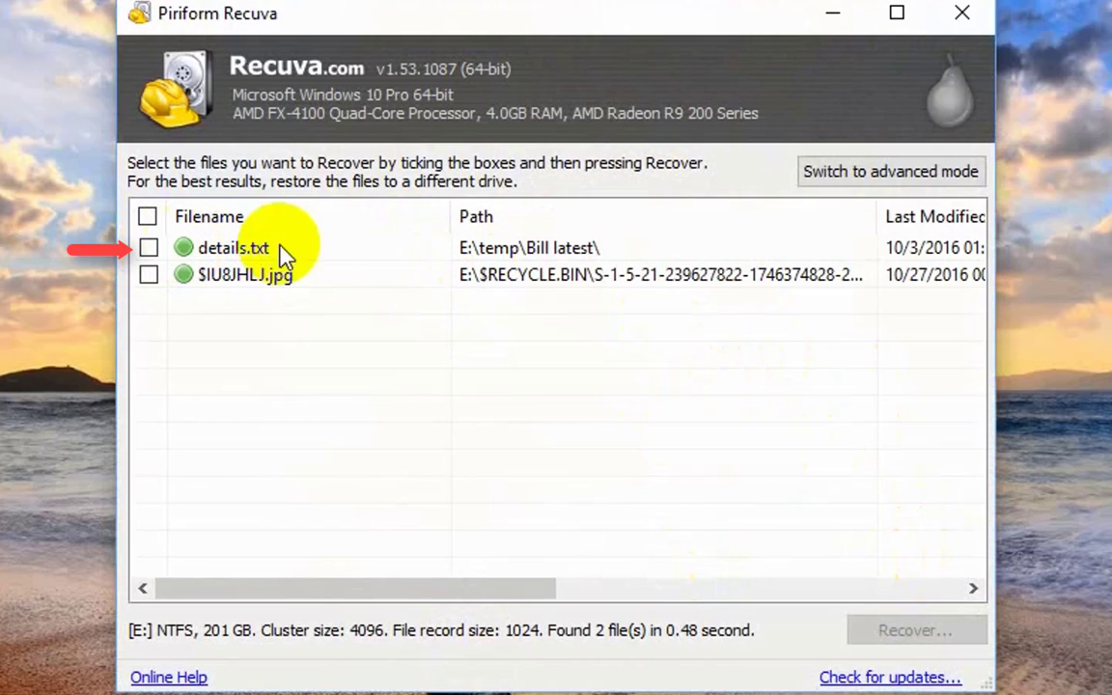
- Recover details.txt from E:\temp\Bill latest\ to the Desktop
click(149, 248)
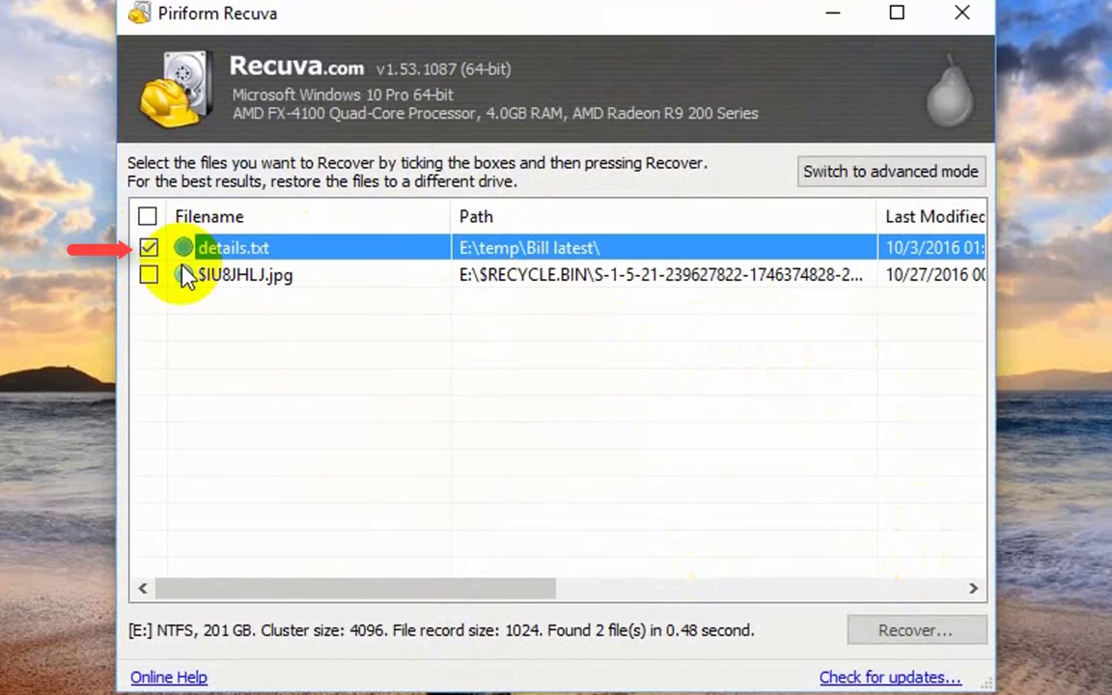
click(887, 633)
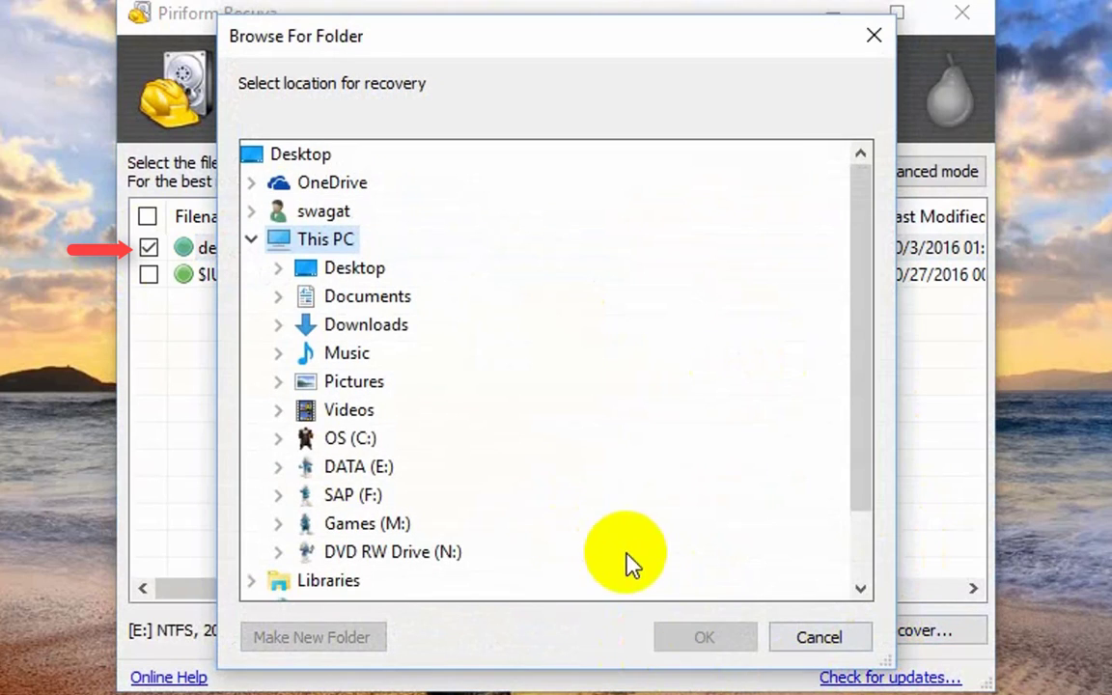
click(338, 267)
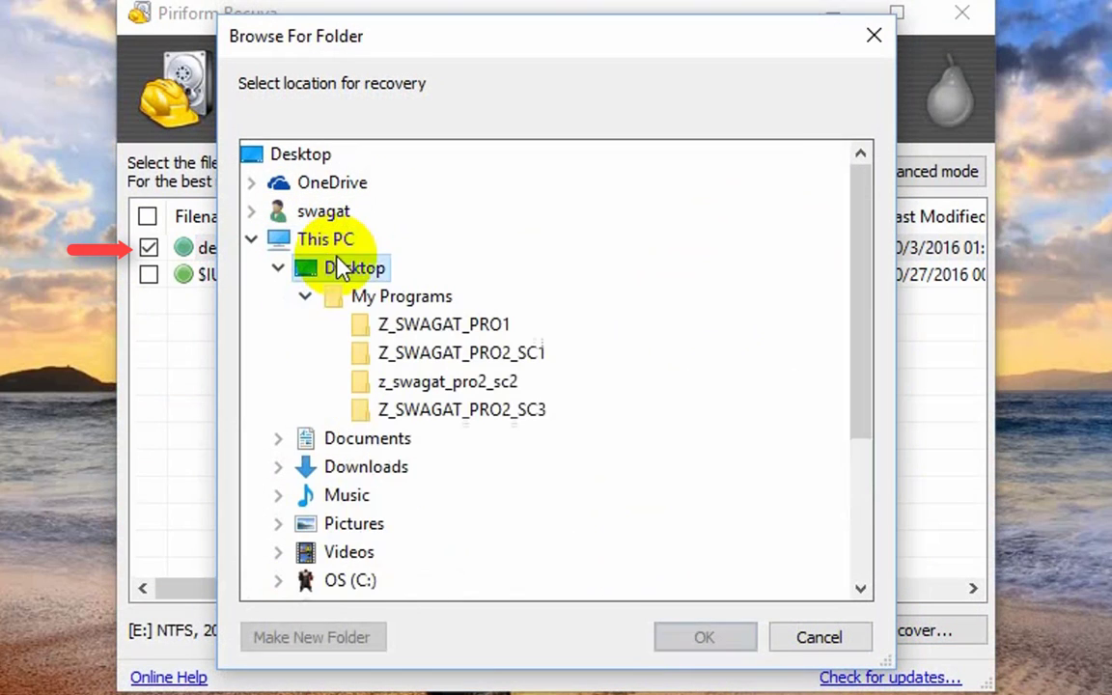
click(703, 637)
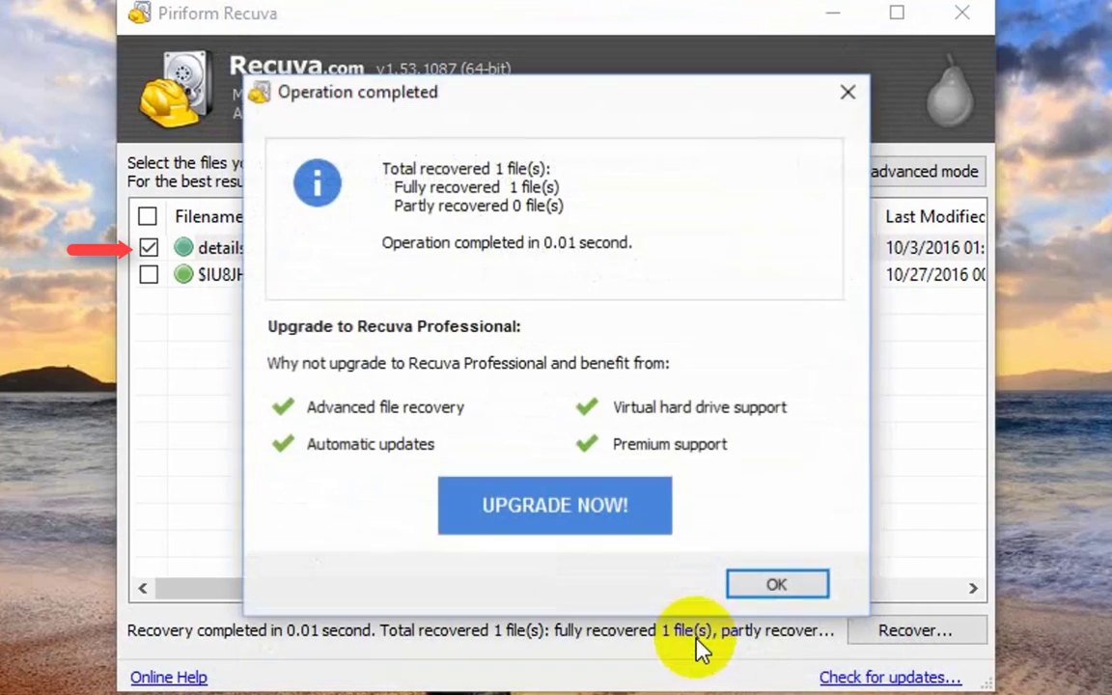
click(739, 586)
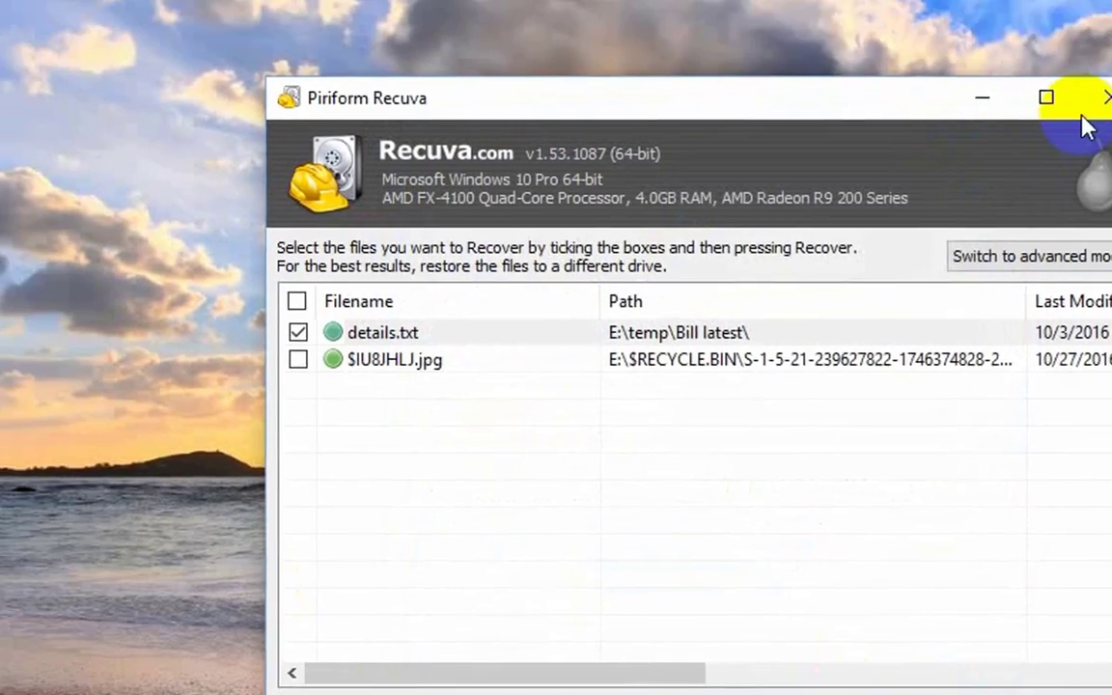
- Close Recuva and view the recovered details file from the desktop in Notepad
click(961, 13)
double_click(72, 589)
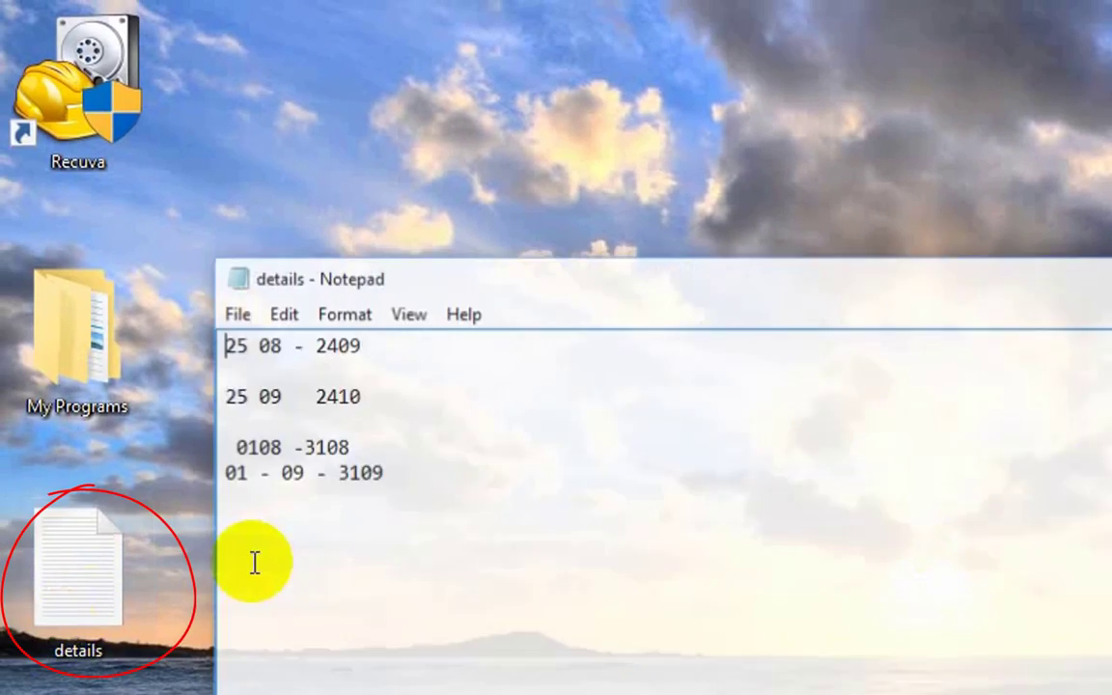
key(alt+F4)
- Move the recovered details file from the desktop into Bill latest under temp on DATA (E:), and close the folder window
click(94, 610)
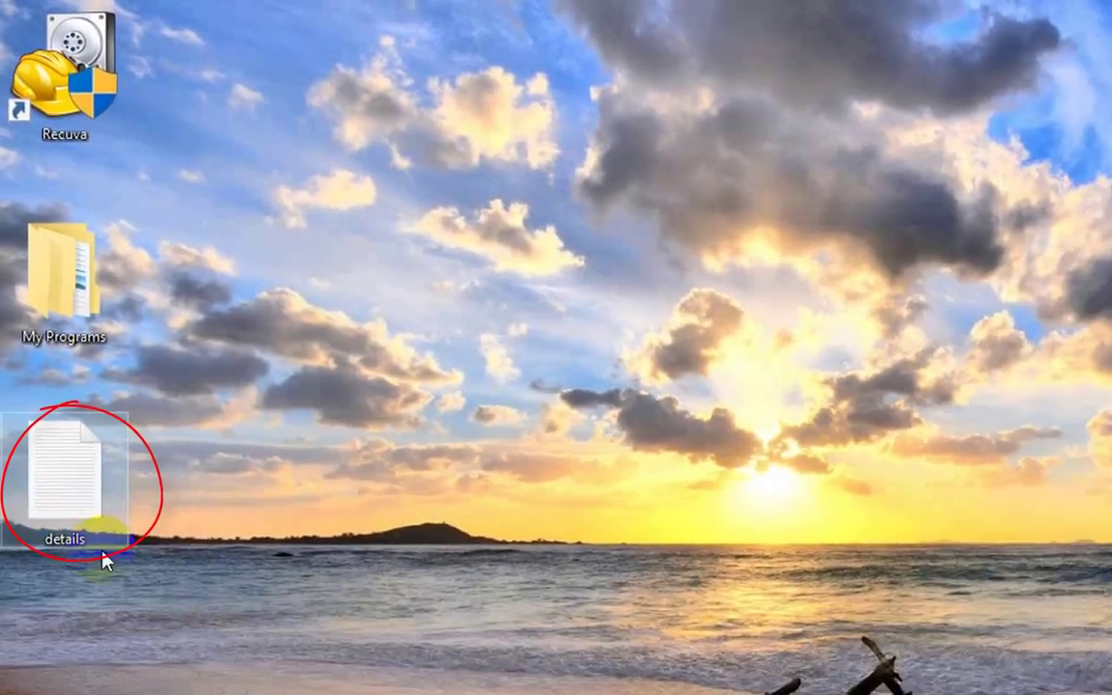
key(Delete)
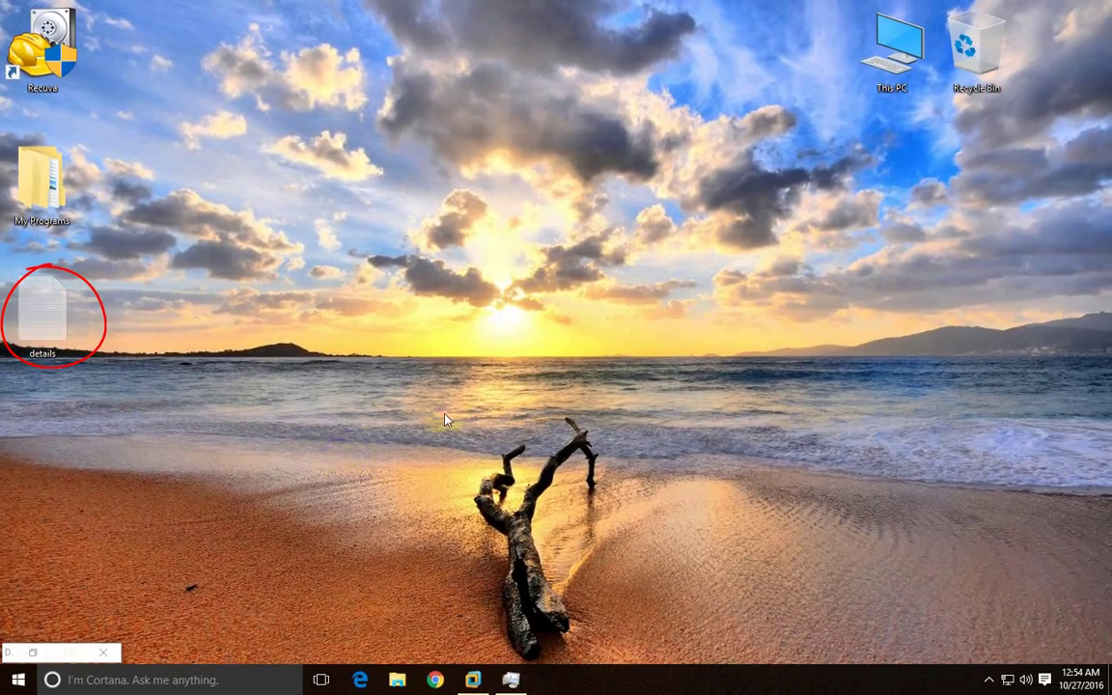
key(super+e)
click(800, 203)
double_click(799, 202)
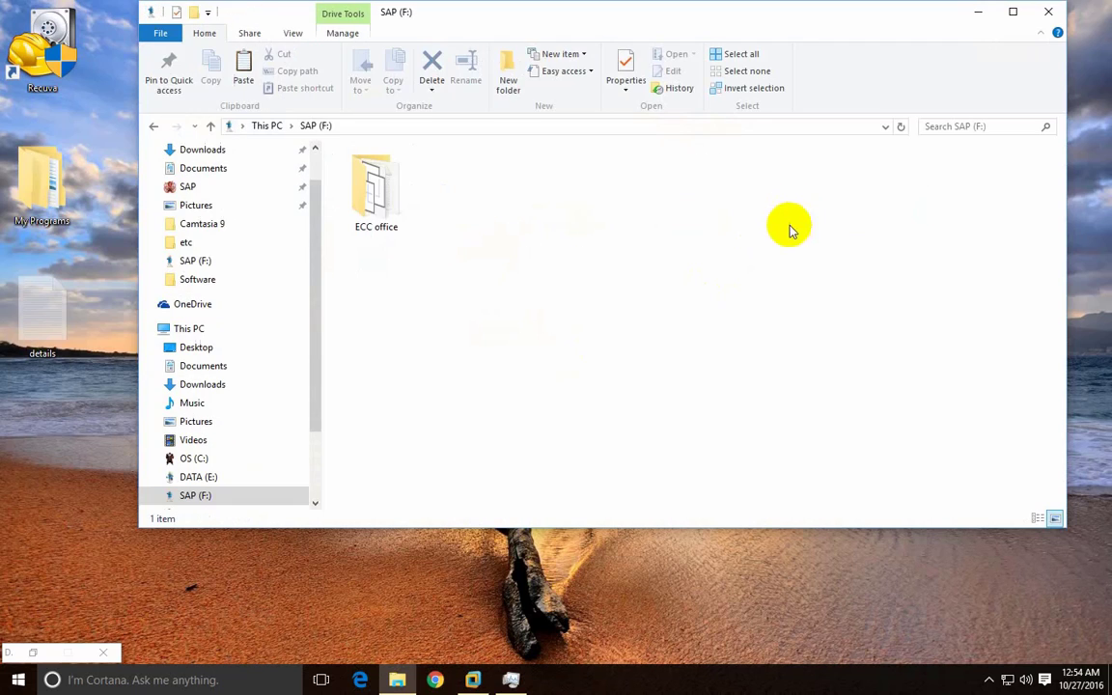
click(156, 126)
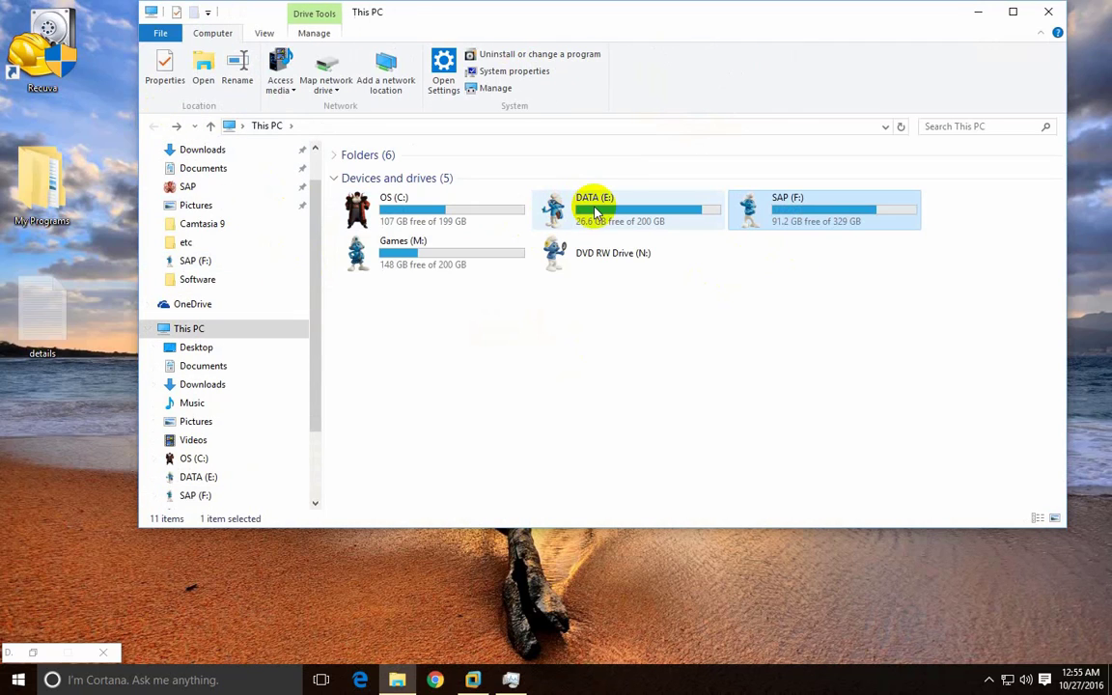
double_click(599, 216)
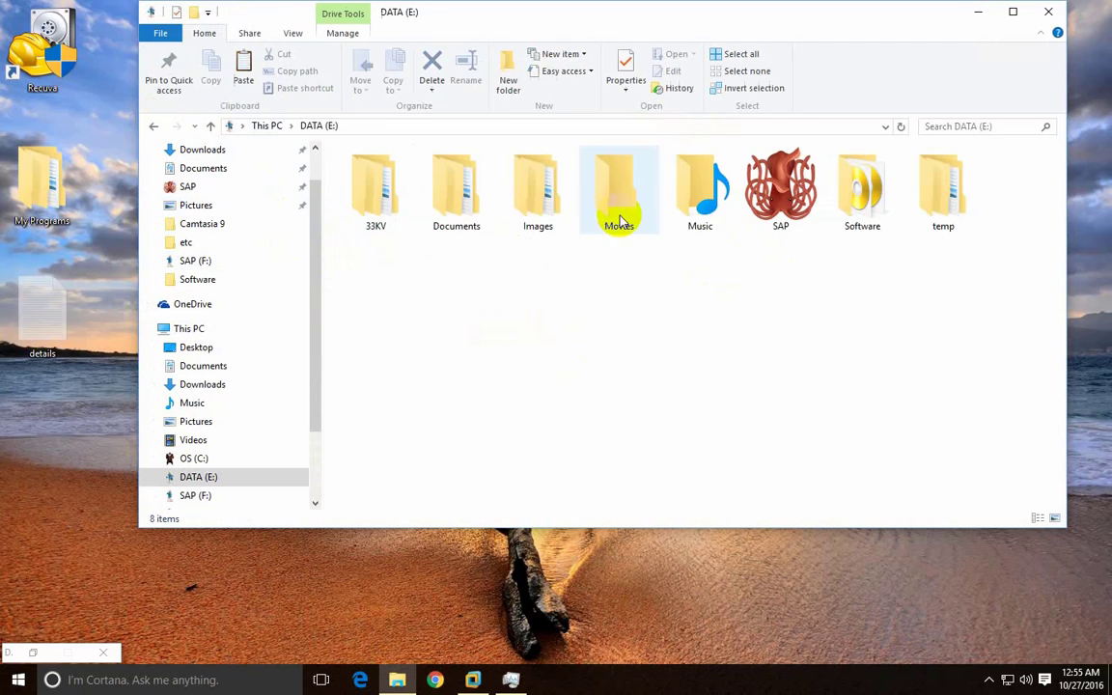
double_click(970, 220)
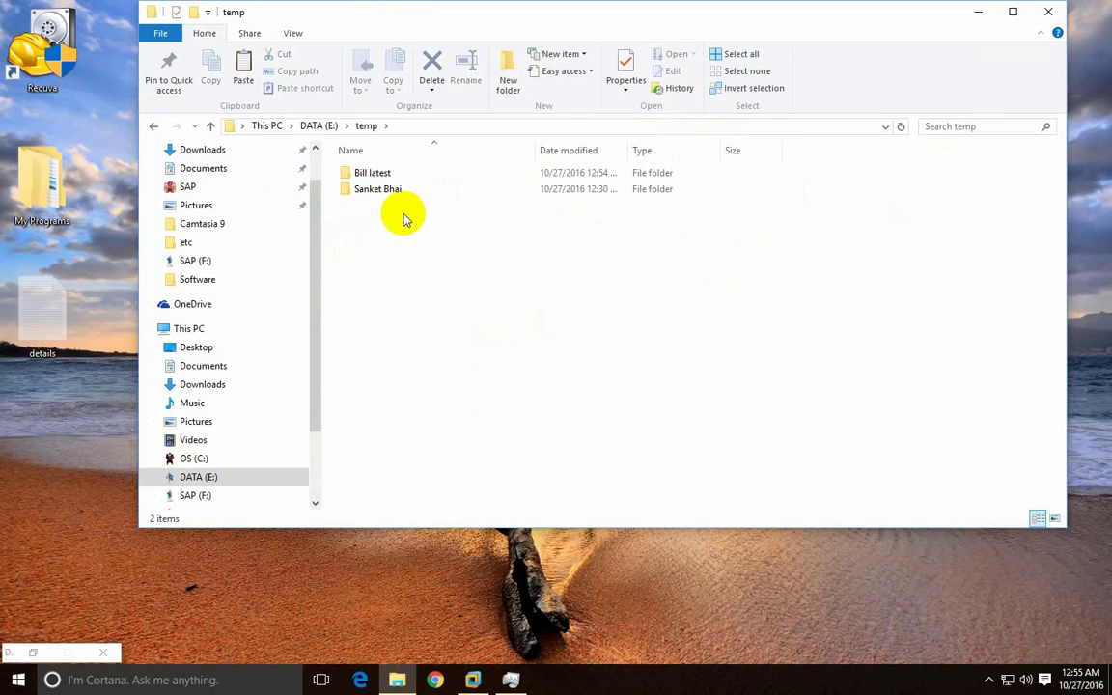
double_click(367, 173)
drag(467, 349, 472, 347)
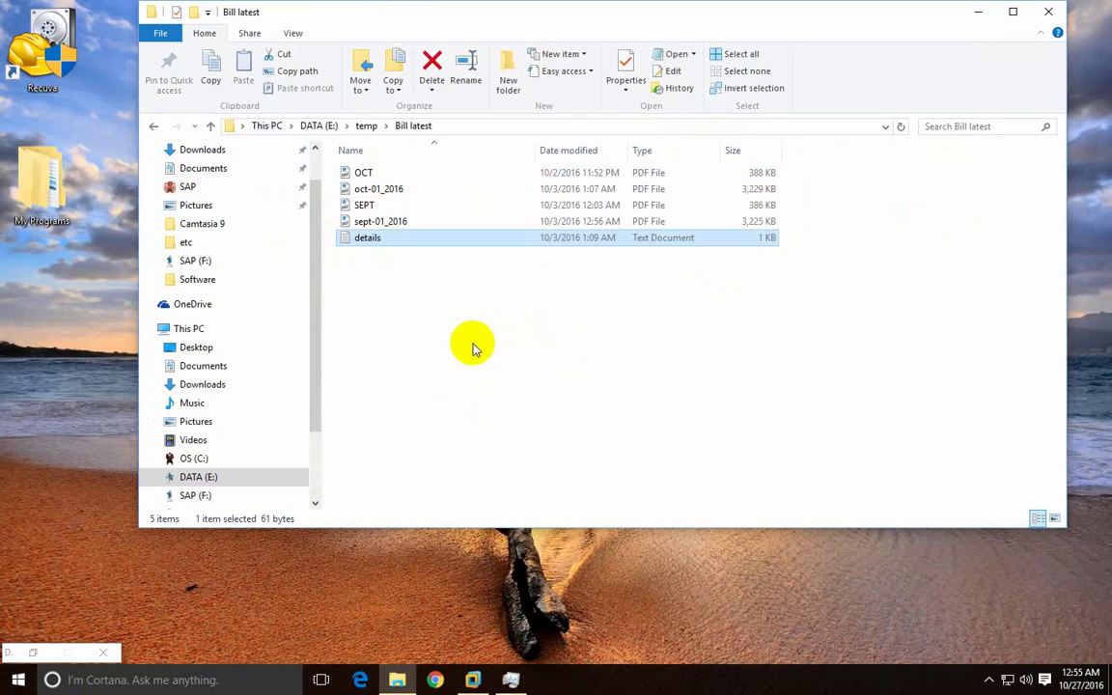
click(1048, 12)
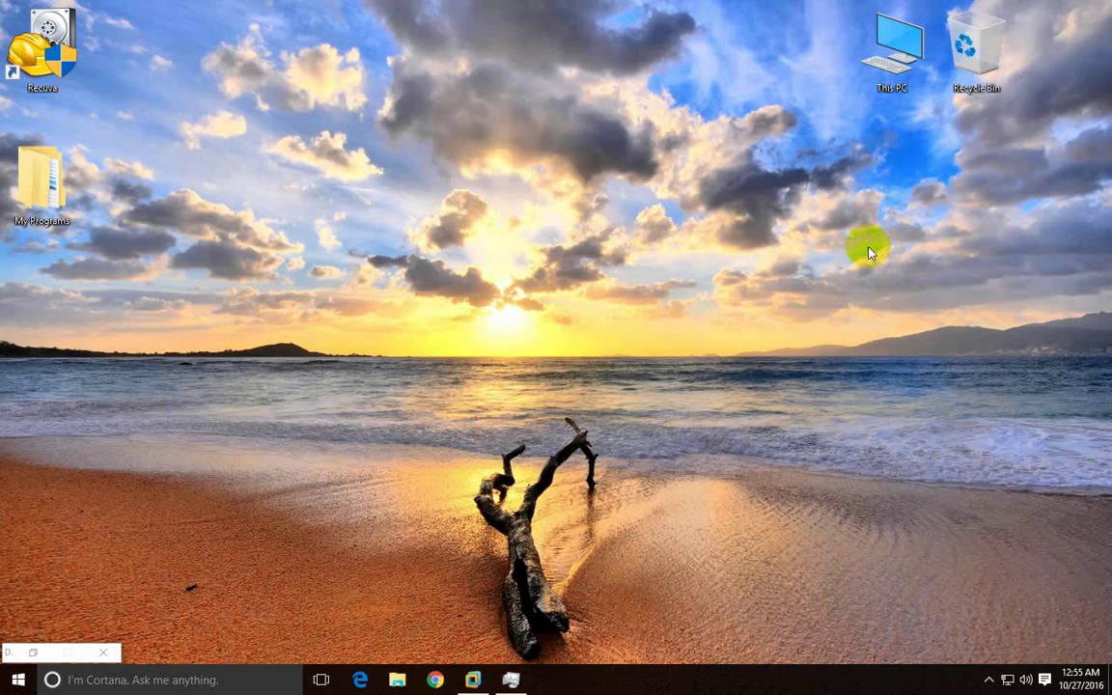